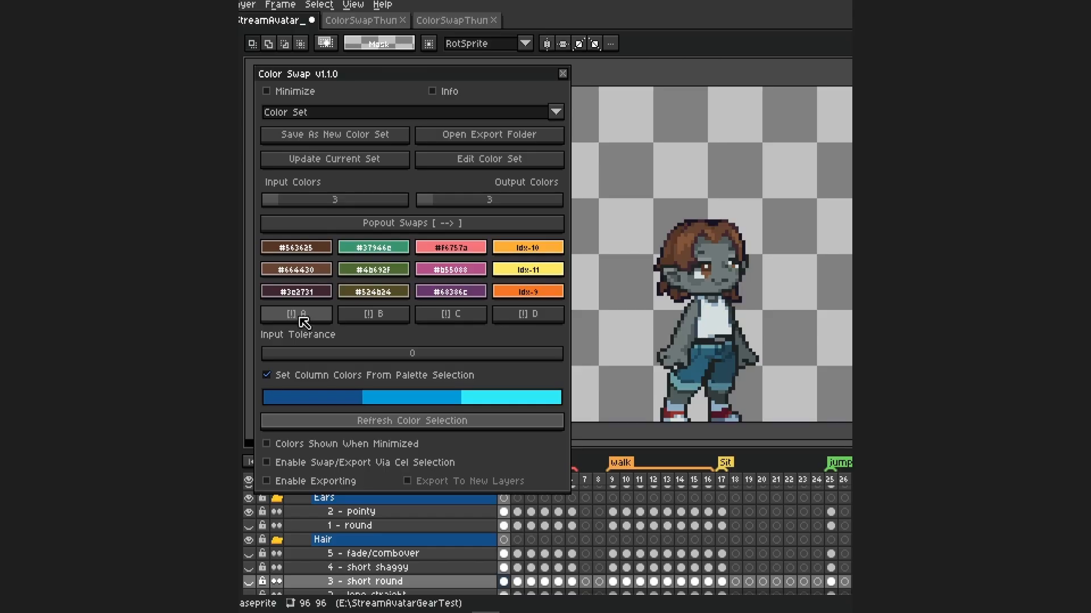
- Fill swap column A with the three blue colors taken from the palette selection
{"action": "left_click", "coordinate": [301, 316]}
- Set Input Colors to 25 and pop the color swaps out into their own window
{"action": "left_click", "coordinate": [358, 200]}
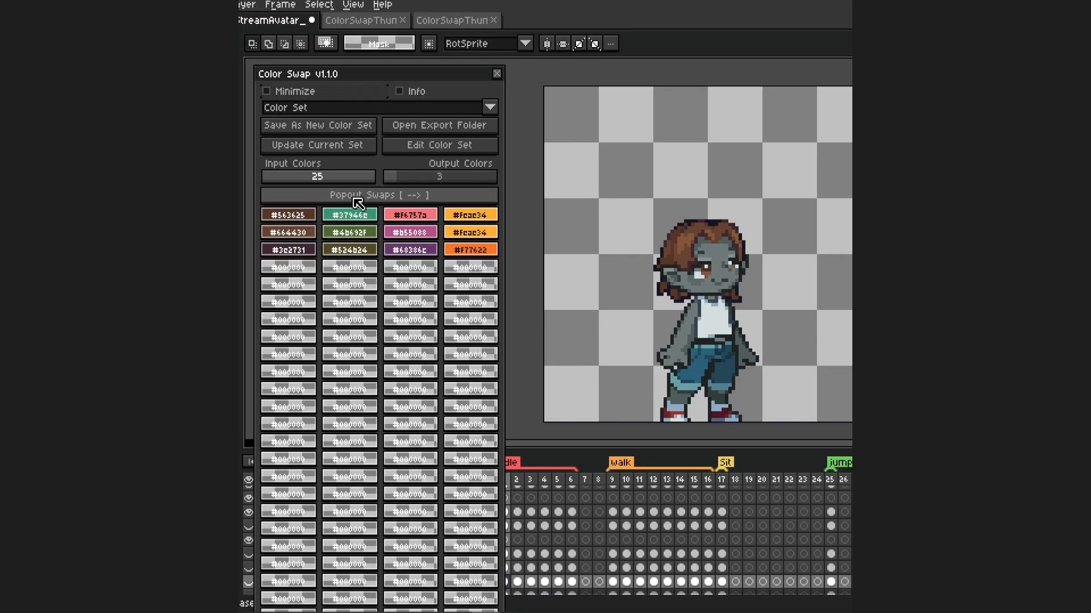
{"action": "left_click", "coordinate": [402, 199]}
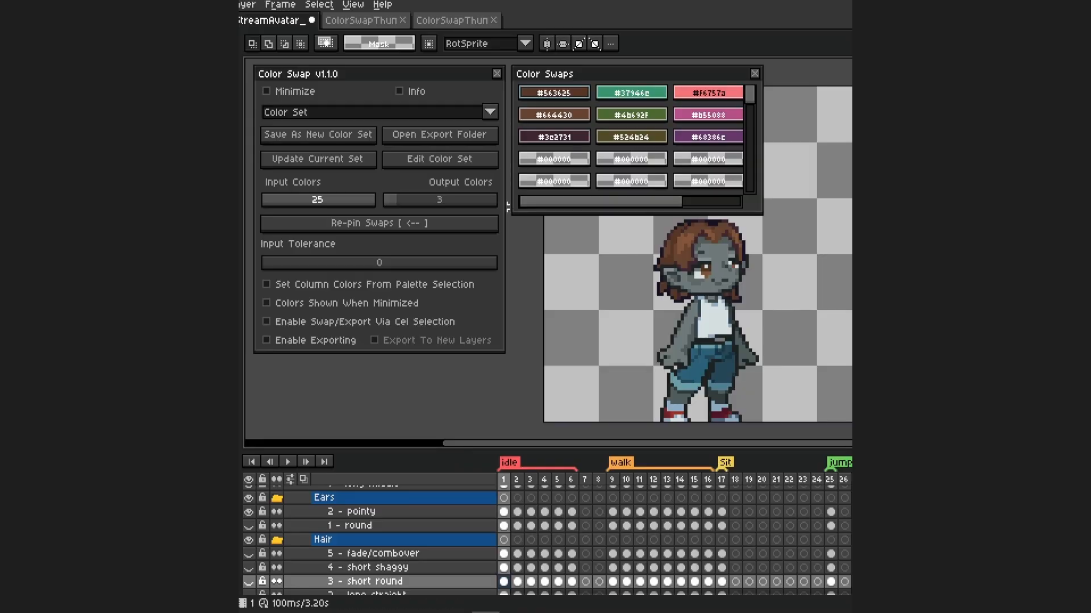
{"action": "scroll", "coordinate": [696, 116], "scroll_direction": "down", "scroll_amount": 3}
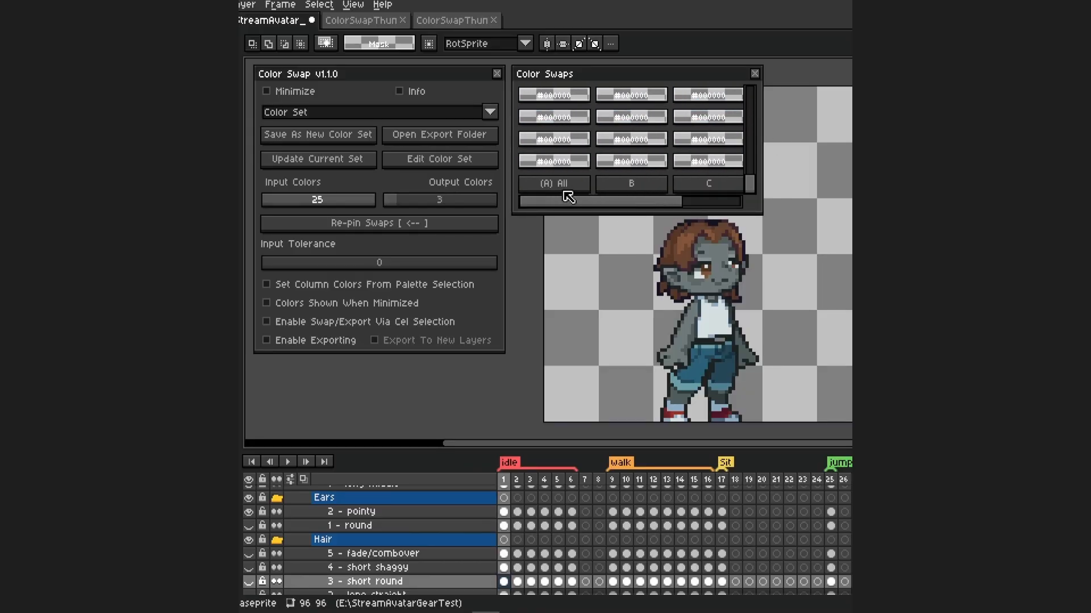
{"action": "scroll", "coordinate": [603, 158], "scroll_direction": "up", "scroll_amount": 5}
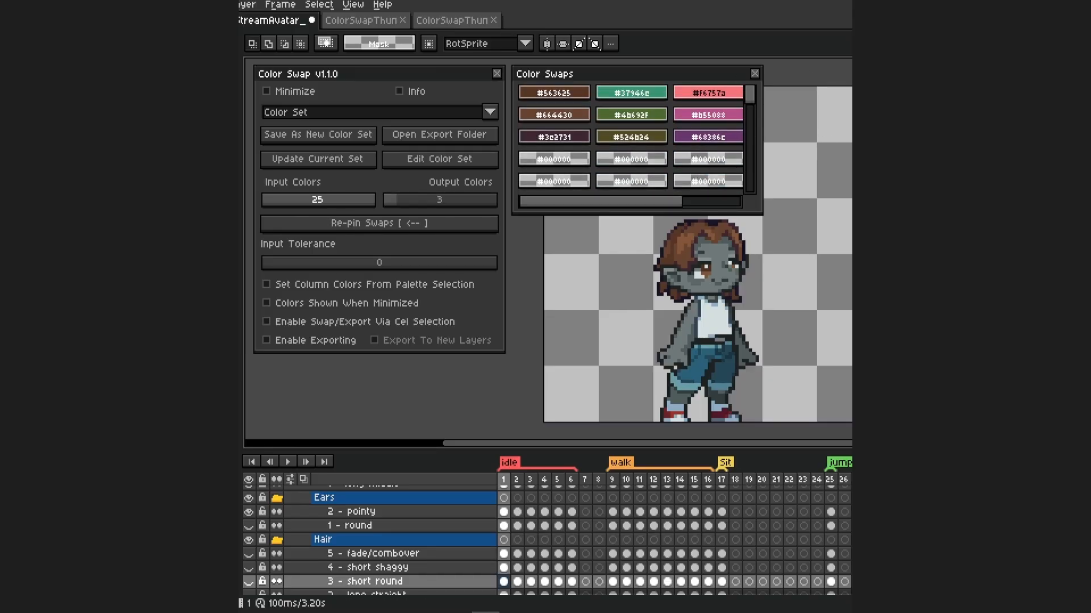
- Enable Swap/Export Via Cel Selection and select the frame 1 to 6 cels across the hair layers
{"action": "left_click", "coordinate": [328, 412]}
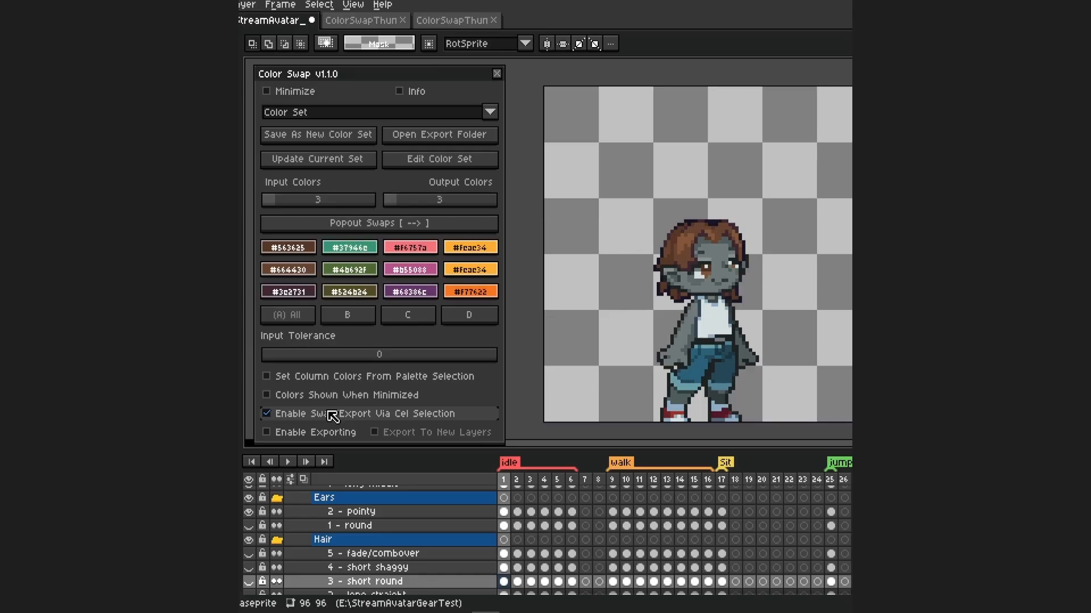
{"action": "scroll", "coordinate": [517, 551], "scroll_direction": "down", "scroll_amount": 2}
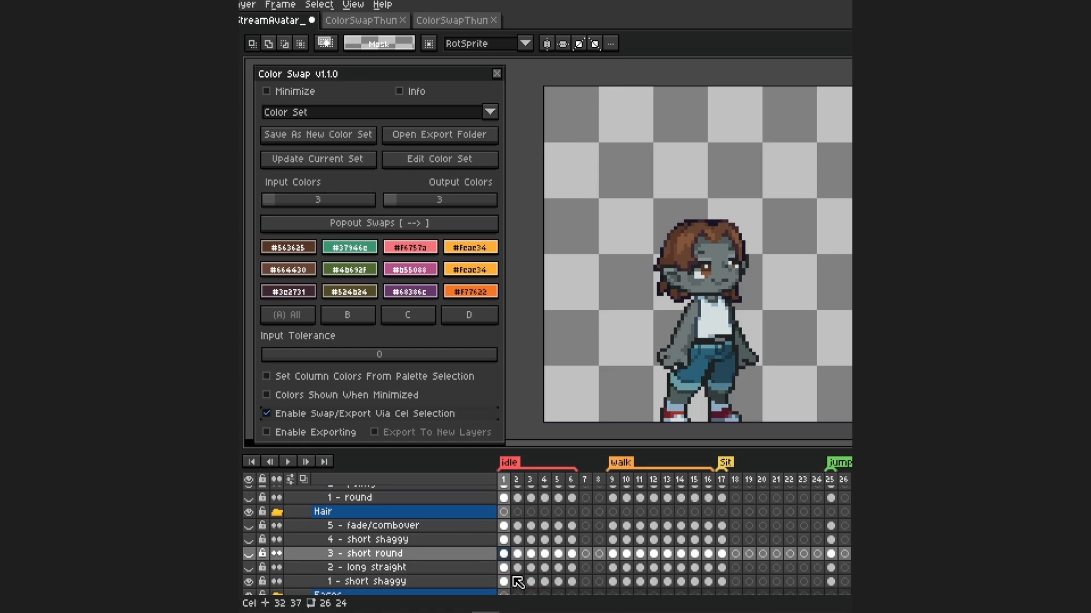
{"action": "left_click_drag", "start_coordinate": [507, 582], "coordinate": [569, 584]}
{"action": "scroll", "coordinate": [569, 584], "scroll_direction": "down", "scroll_amount": 4}
{"action": "scroll", "coordinate": [569, 568], "scroll_direction": "up", "scroll_amount": 1}
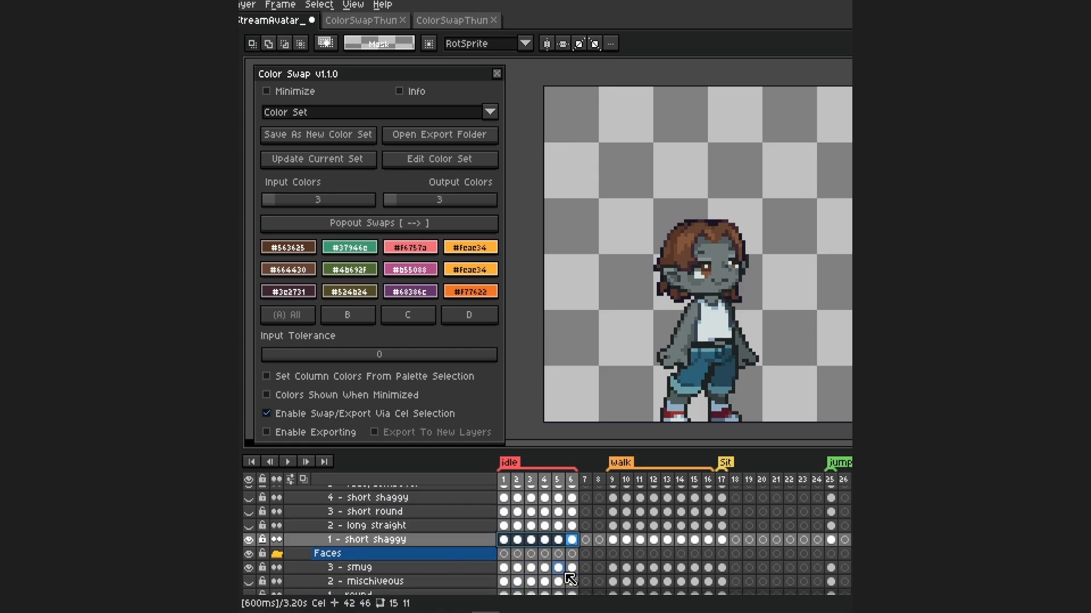
{"action": "scroll", "coordinate": [537, 546], "scroll_direction": "up", "scroll_amount": 1}
{"action": "left_click_drag", "start_coordinate": [503, 539], "coordinate": [573, 550]}
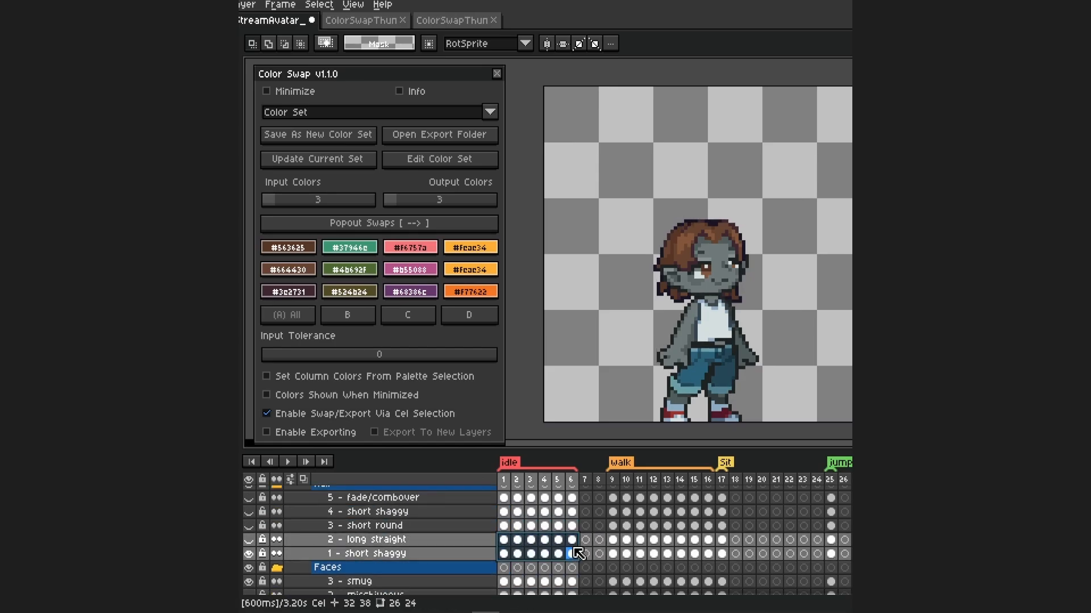
{"action": "scroll", "coordinate": [563, 546], "scroll_direction": "up", "scroll_amount": 2}
{"action": "left_click_drag", "start_coordinate": [504, 512], "coordinate": [574, 518]}
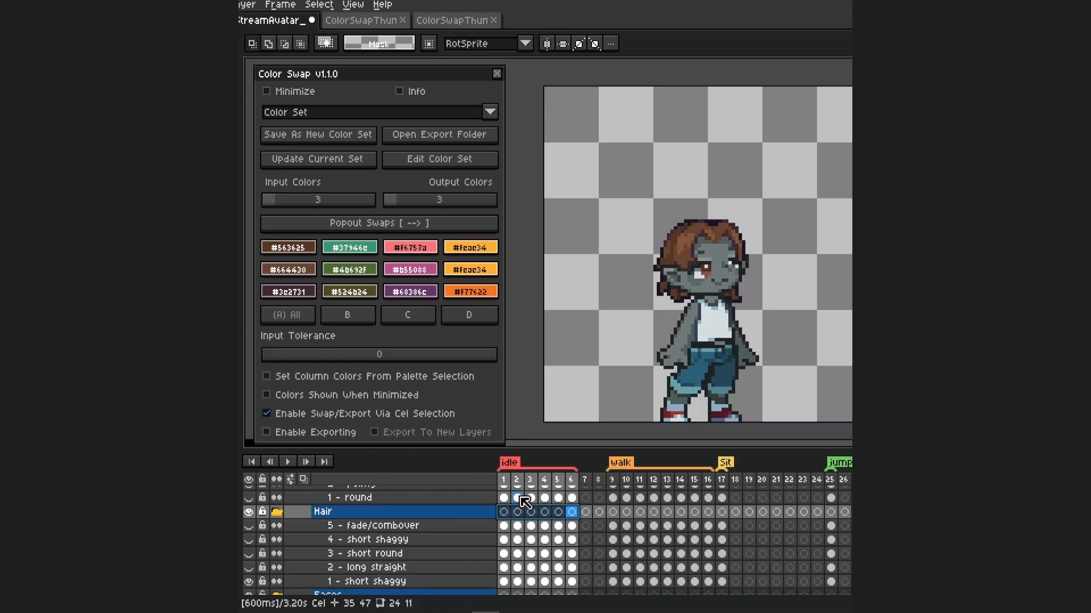
{"action": "left_click", "coordinate": [517, 526]}
{"action": "left_click", "coordinate": [331, 435]}
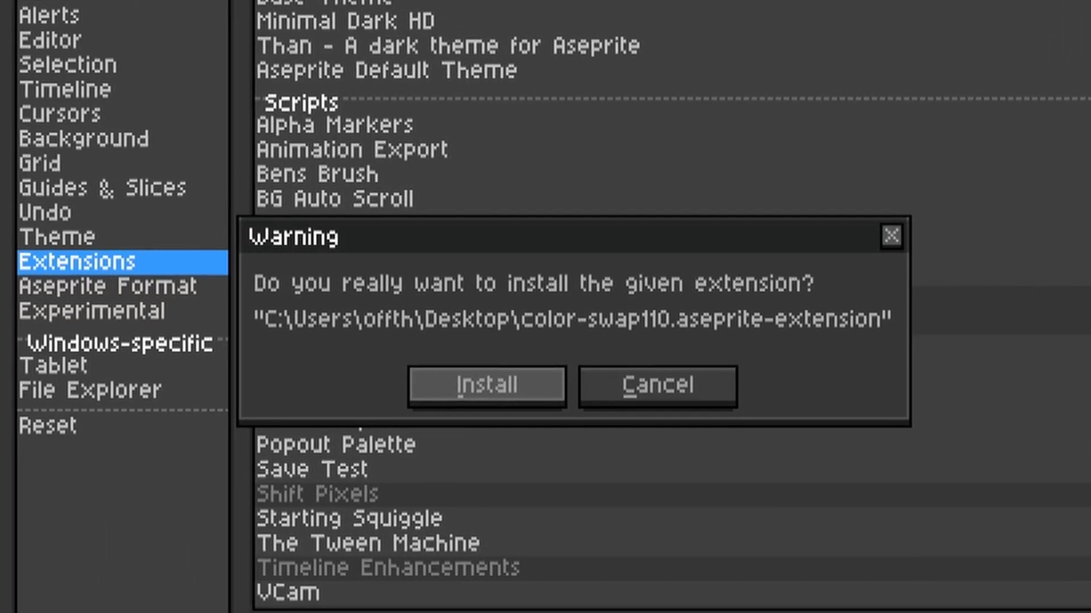
- Confirm installing the color-swap110 extension and accept the upgrade to v1.1.0
{"action": "left_click", "coordinate": [524, 394]}
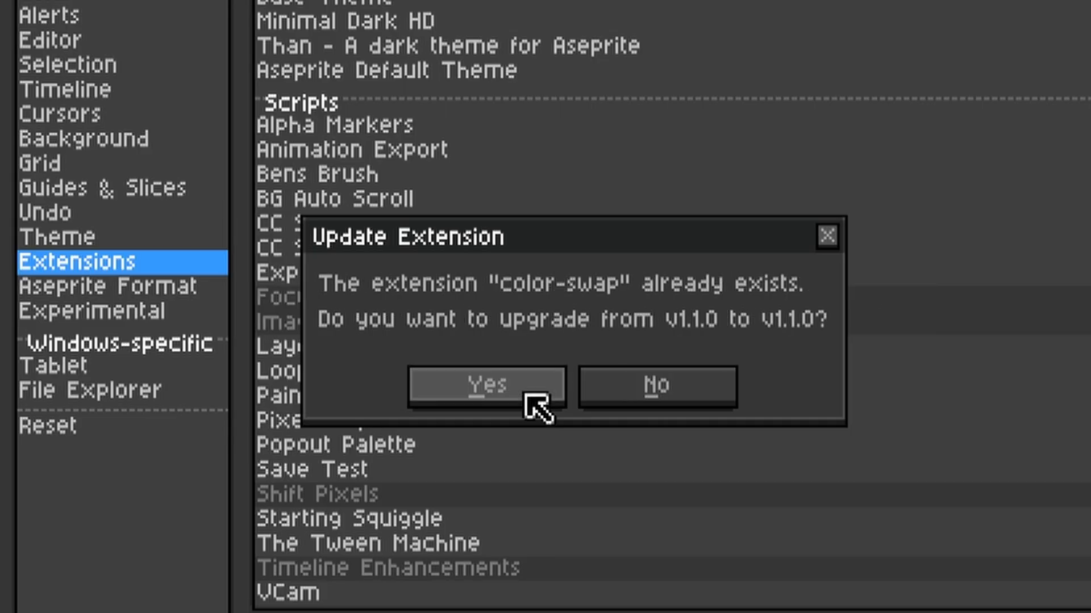
{"action": "left_click", "coordinate": [525, 395]}
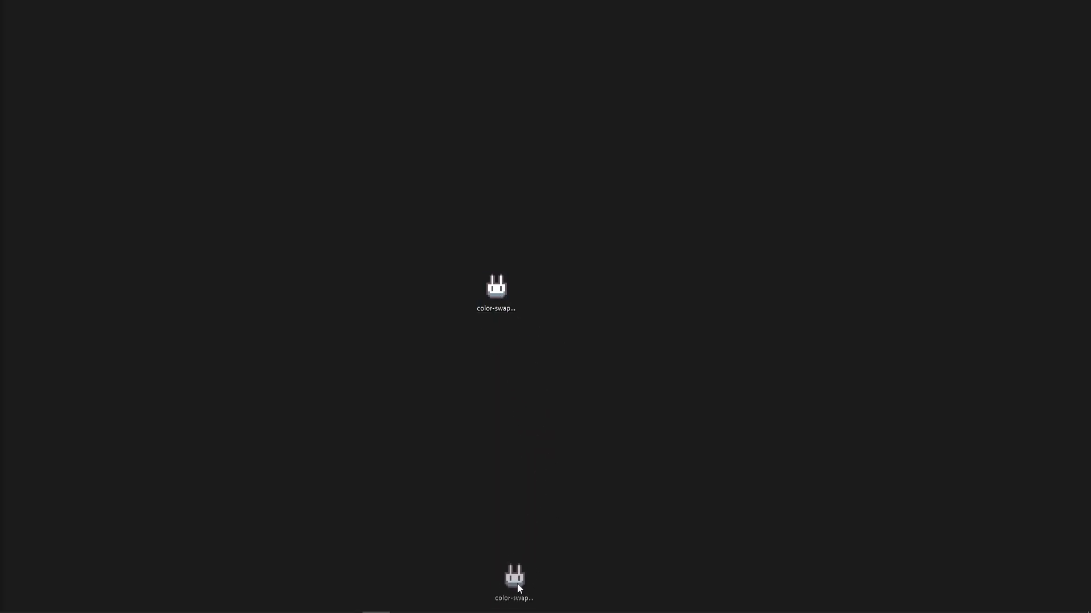
- Drop color-swap110.aseprite-extension from the desktop into Aseprite, install it as an upgrade, and close Preferences
{"action": "left_click_drag", "start_coordinate": [518, 585], "coordinate": [383, 246]}
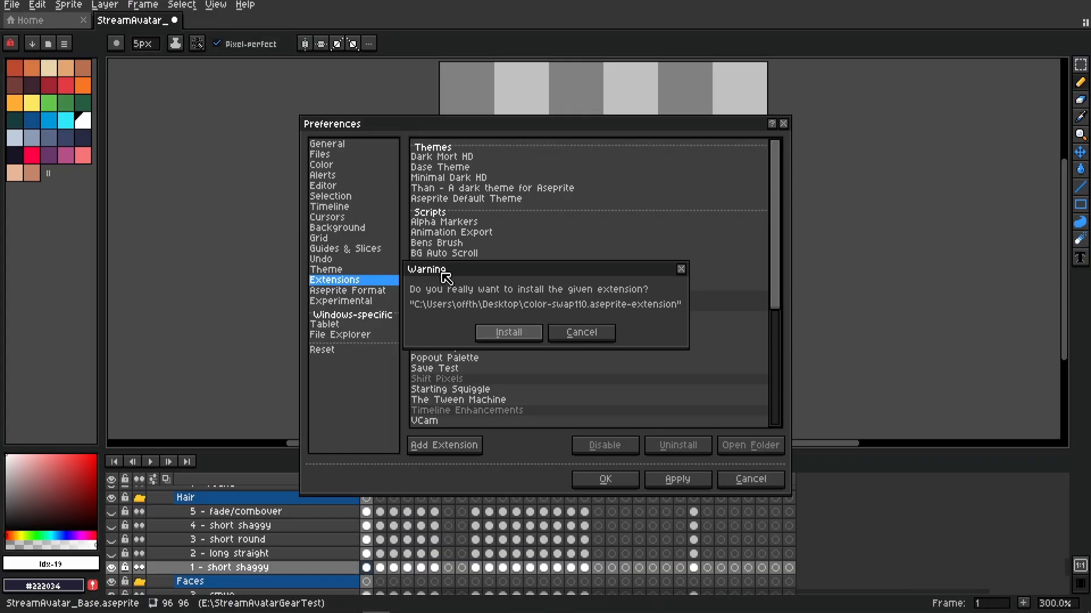
{"action": "left_click", "coordinate": [525, 335]}
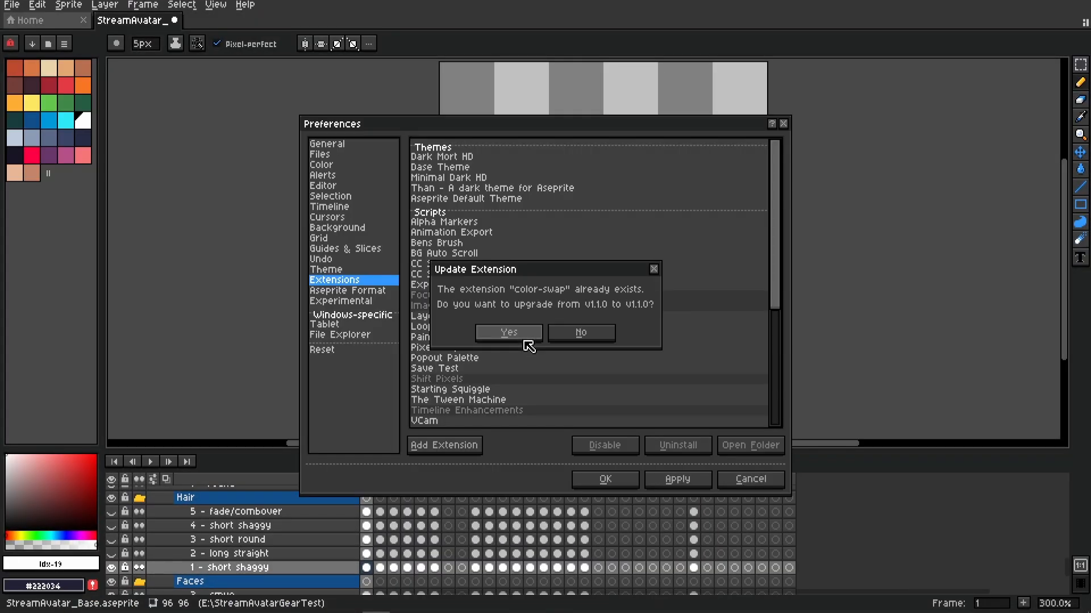
{"action": "left_click", "coordinate": [524, 339]}
{"action": "left_click", "coordinate": [634, 482]}
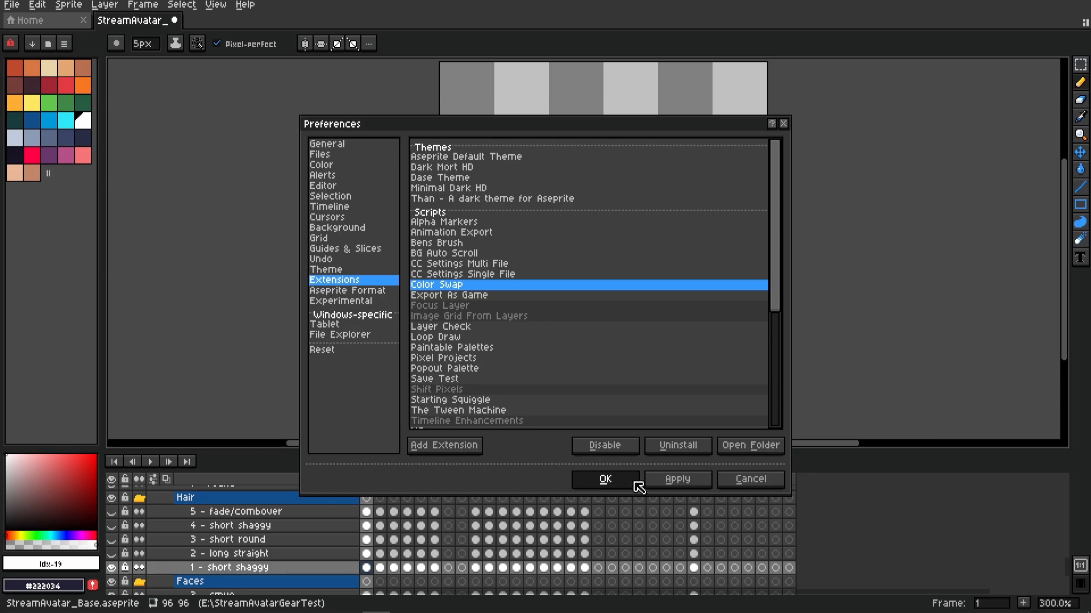
- Open the Add Extension file browser from the Extensions preferences and leave without installing anything
{"action": "left_click", "coordinate": [41, 6]}
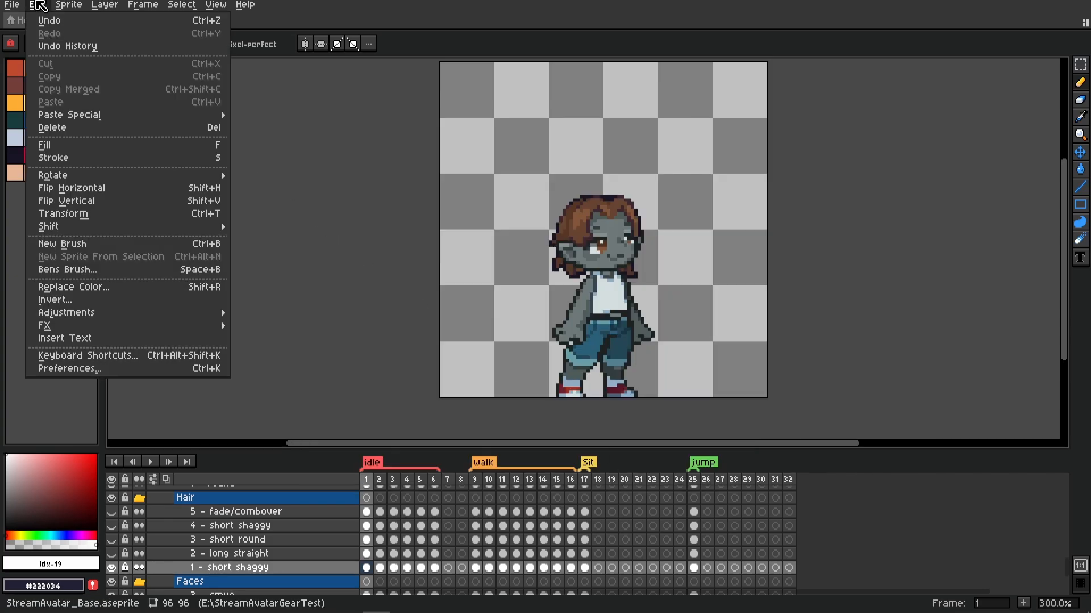
{"action": "left_click", "coordinate": [161, 370]}
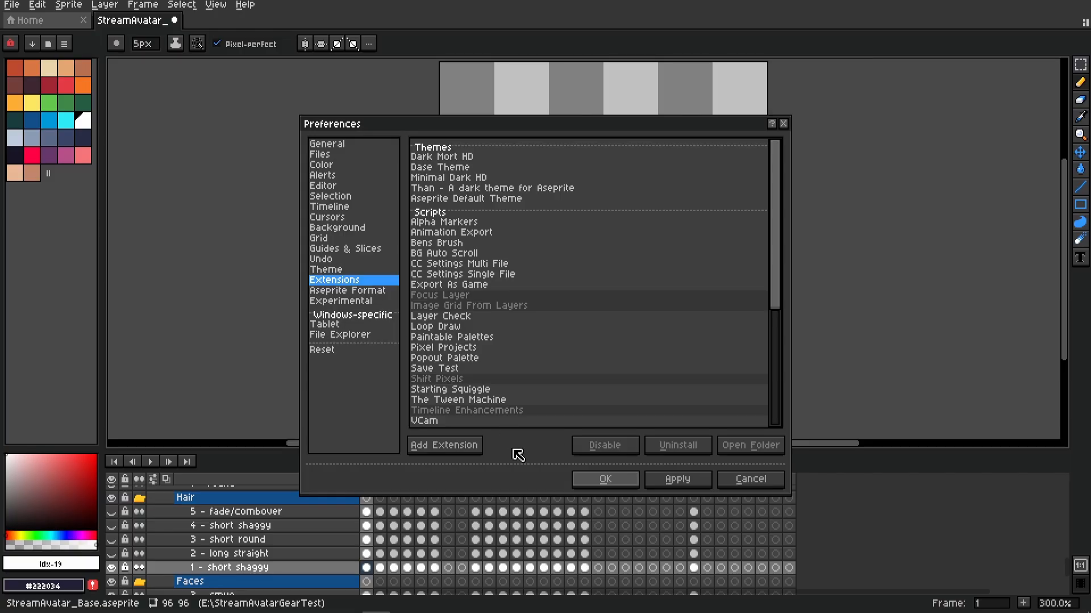
{"action": "left_click", "coordinate": [461, 449]}
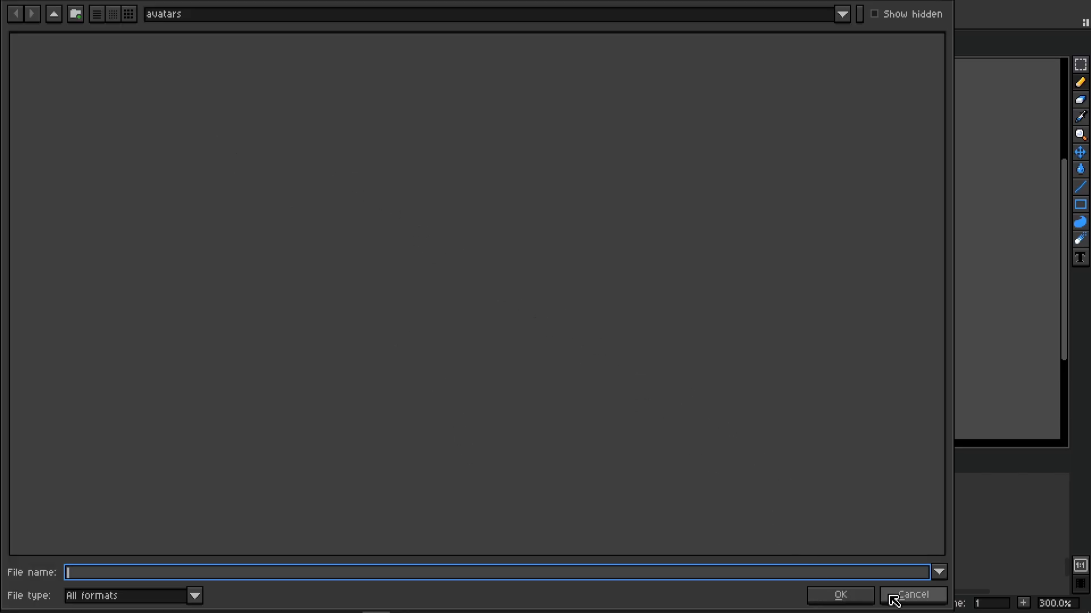
{"action": "left_click", "coordinate": [908, 602]}
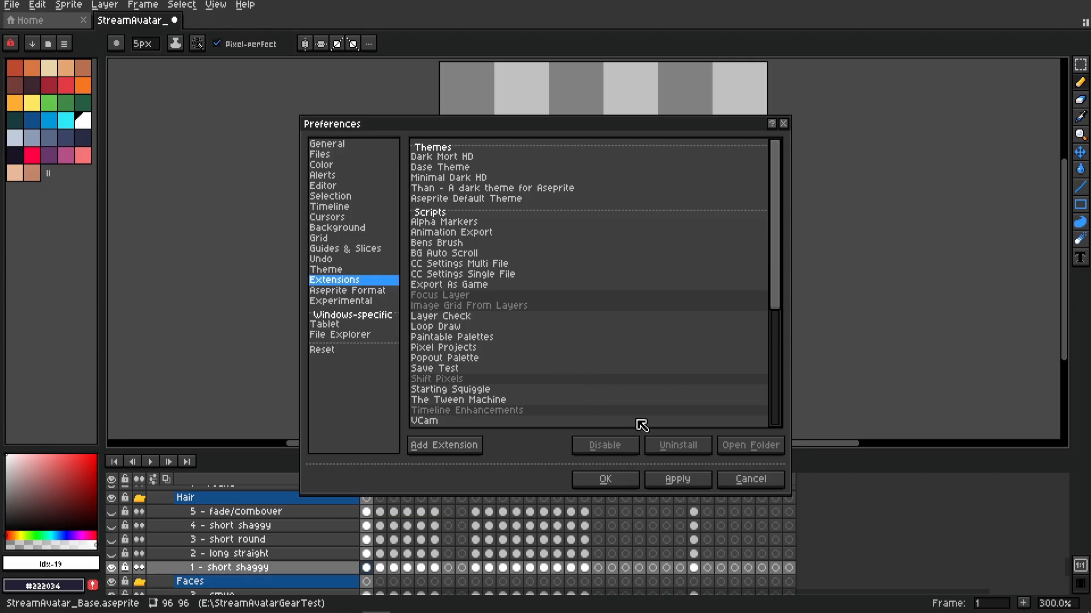
{"action": "left_click", "coordinate": [759, 480]}
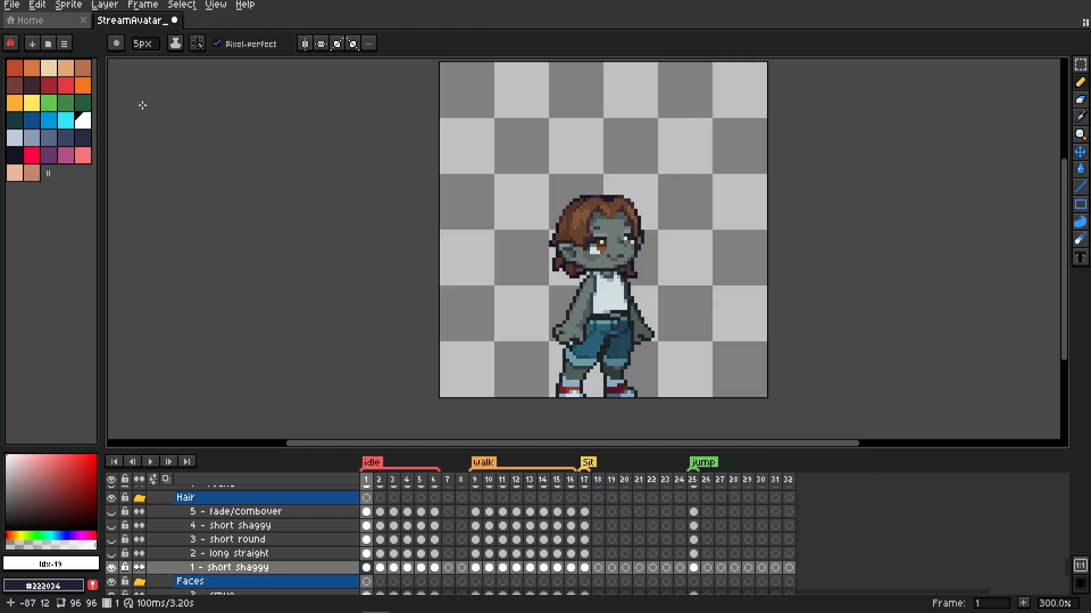
- Open the Color Swap dialog and set the first input color in column A to #664430
{"action": "left_click", "coordinate": [20, 12]}
{"action": "left_click", "coordinate": [68, 212]}
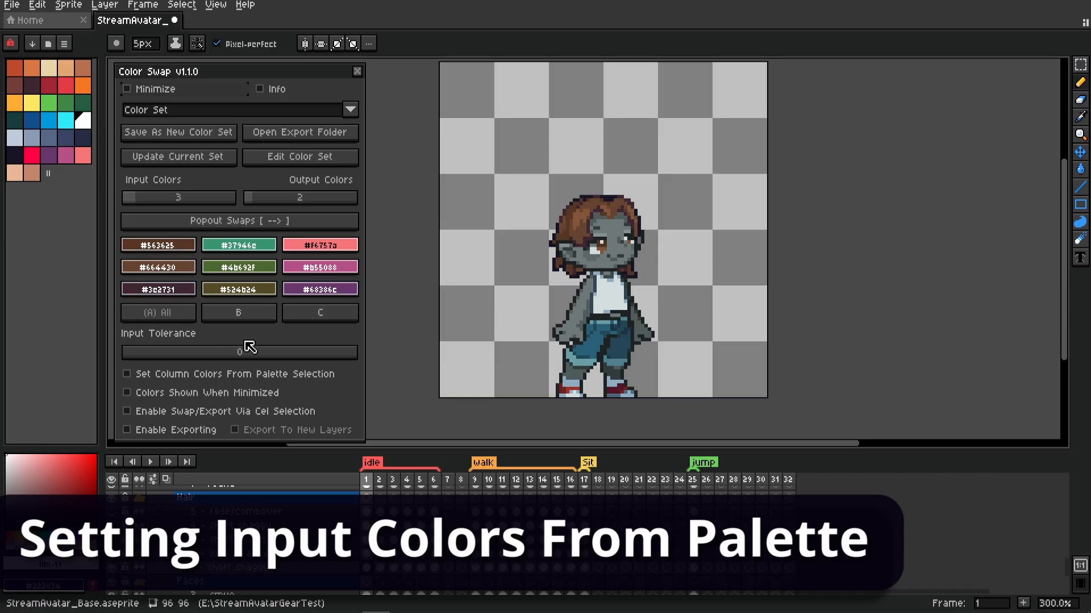
{"action": "left_click", "coordinate": [173, 248]}
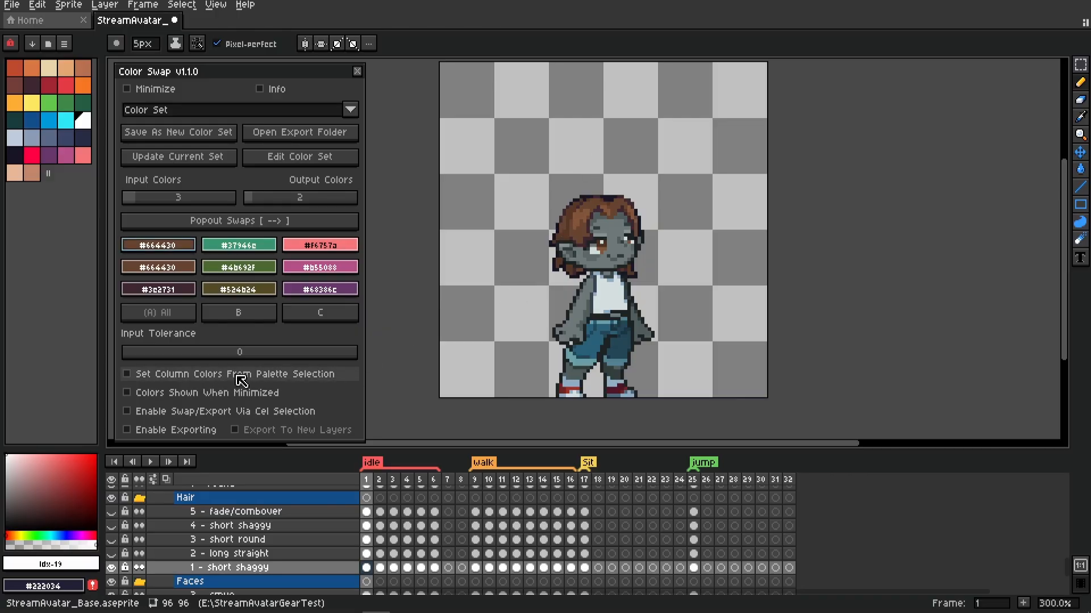
- Enable Set Column Colors From Palette Selection and load the three selected blue palette colors into the dialog
{"action": "left_click", "coordinate": [276, 375]}
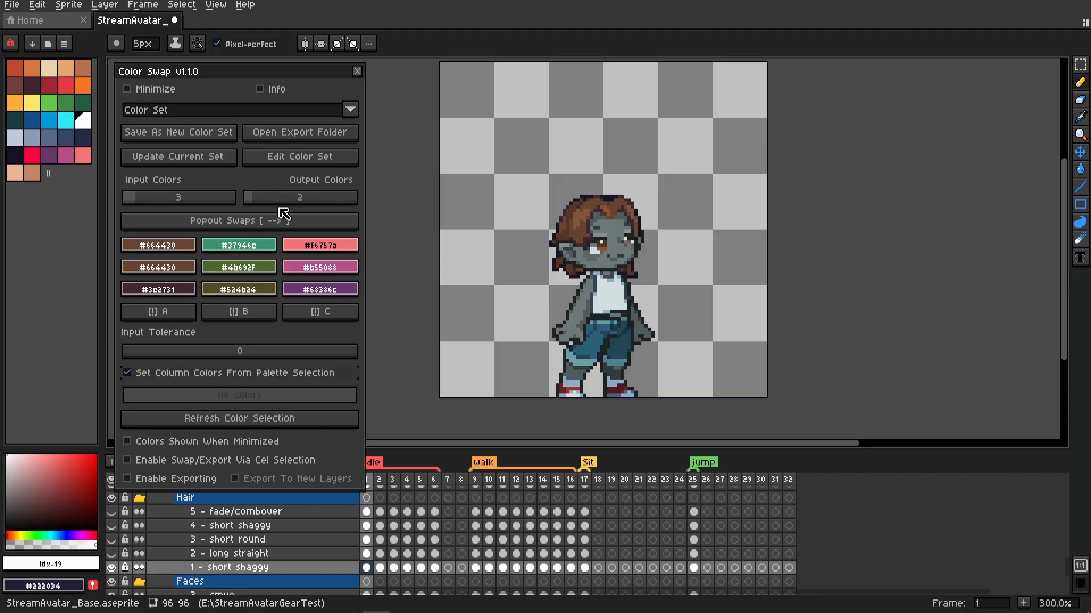
{"action": "left_click", "coordinate": [66, 121]}
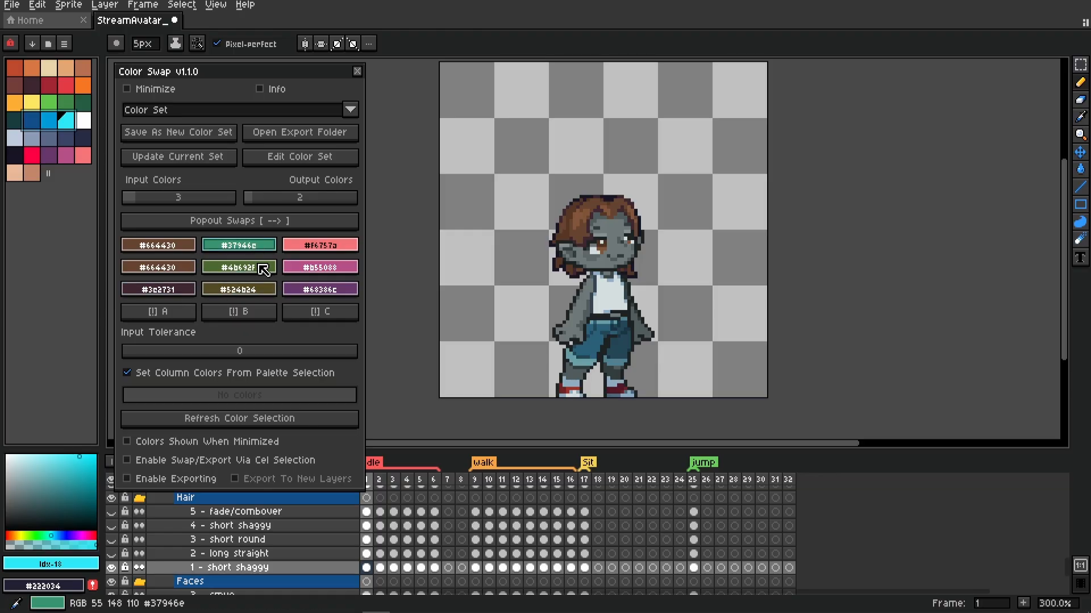
{"action": "left_click", "coordinate": [231, 374]}
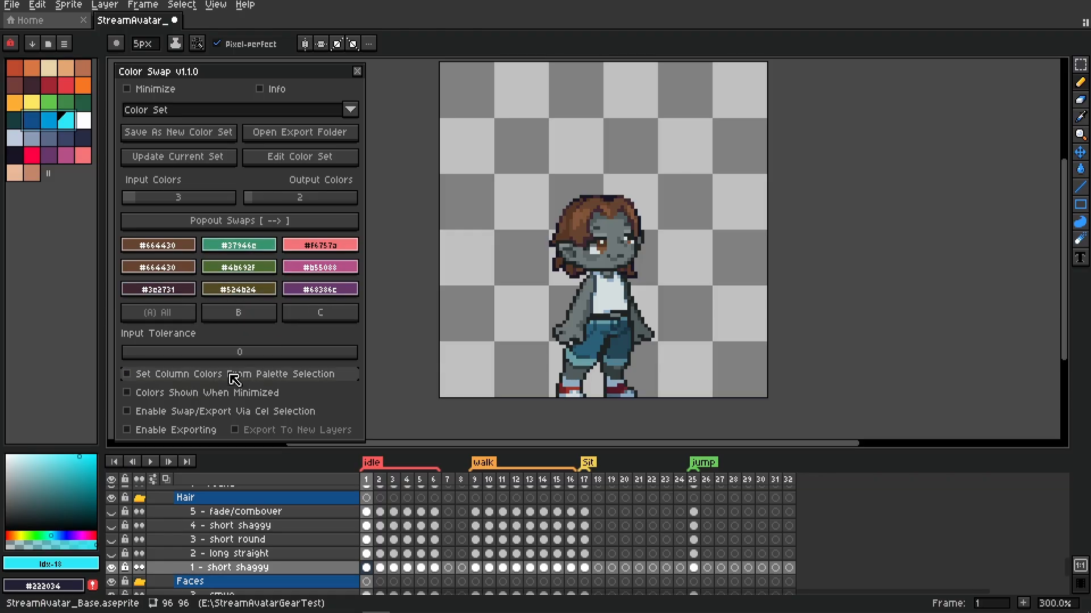
{"action": "left_click", "coordinate": [230, 375]}
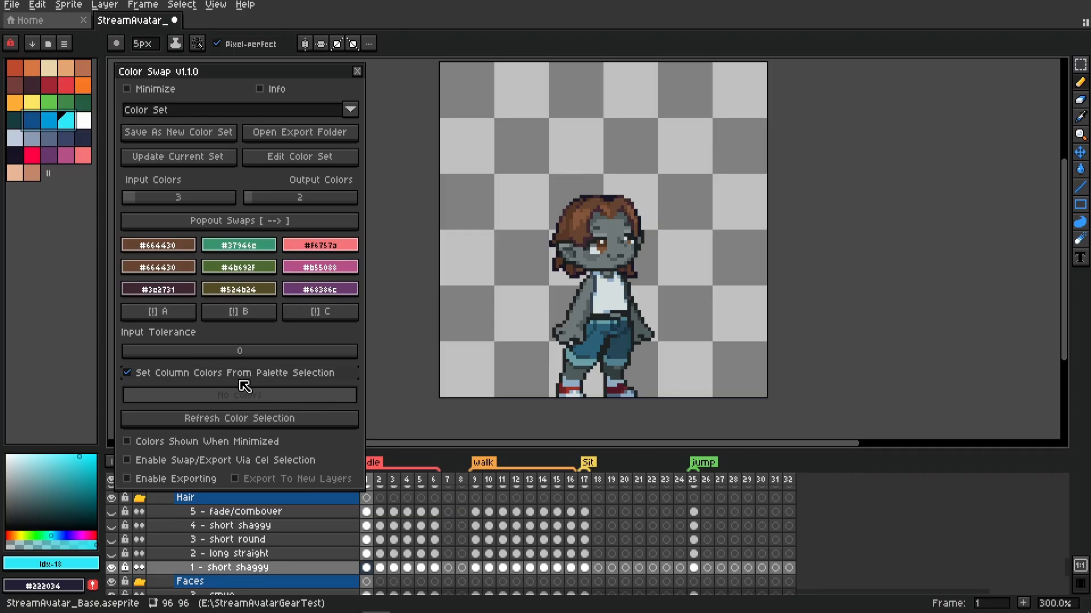
{"action": "left_click", "coordinate": [250, 420]}
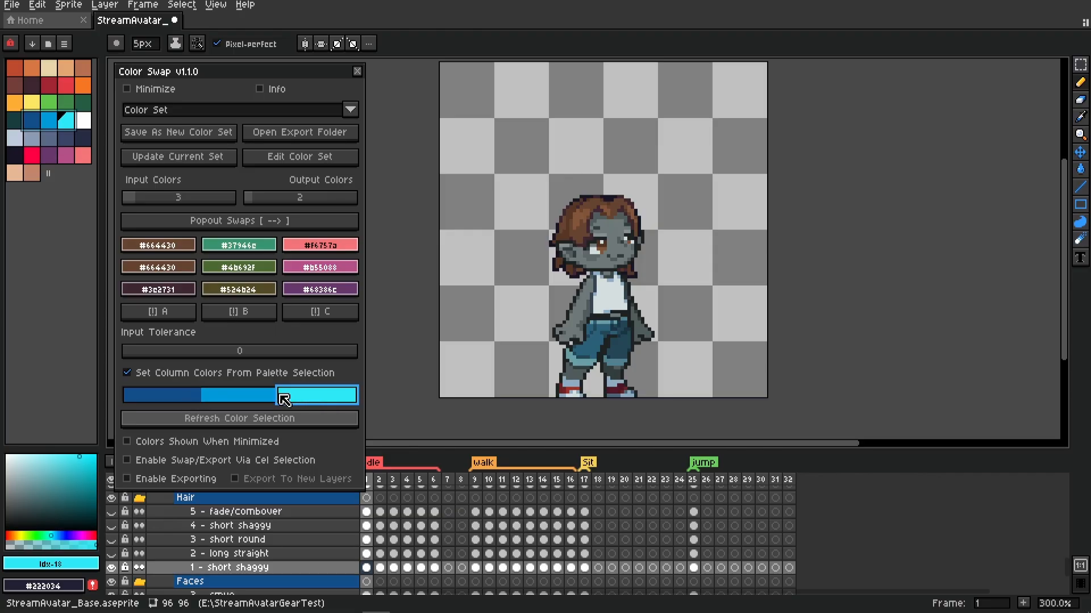
- Set columns A, B and C to #124e89, #0099db and #2ce8f5, and turn off setting column colors from the palette
{"action": "left_click", "coordinate": [171, 315]}
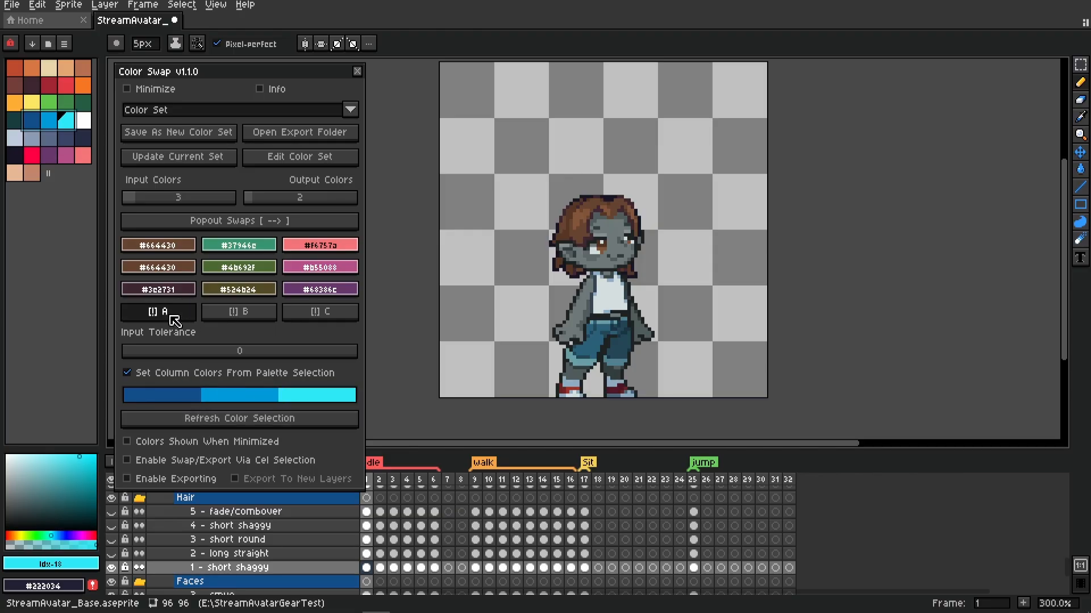
{"action": "left_click", "coordinate": [261, 312]}
{"action": "left_click", "coordinate": [316, 312]}
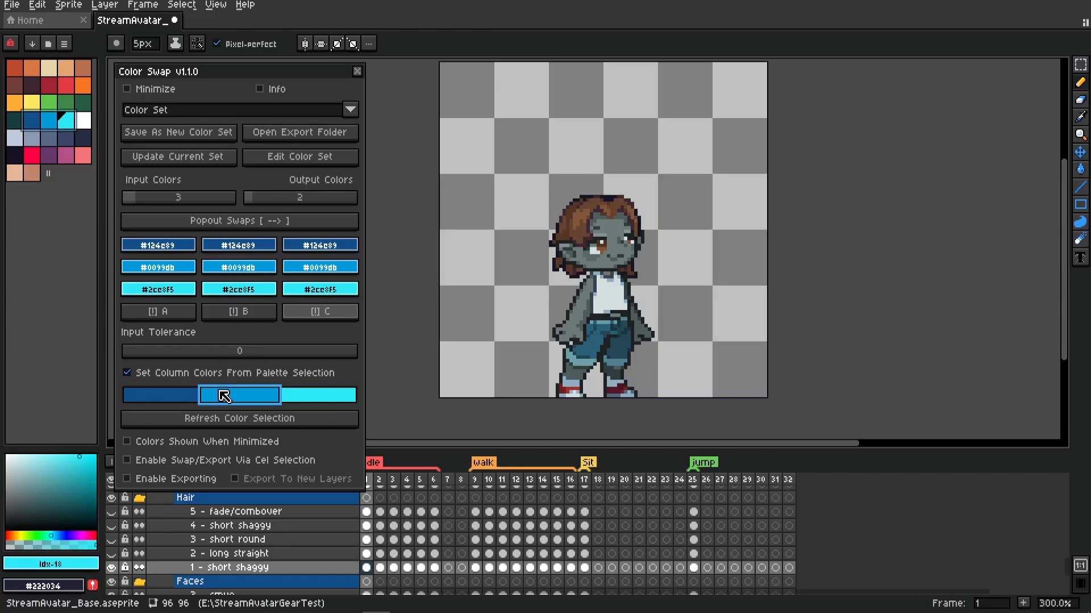
{"action": "left_click", "coordinate": [246, 373]}
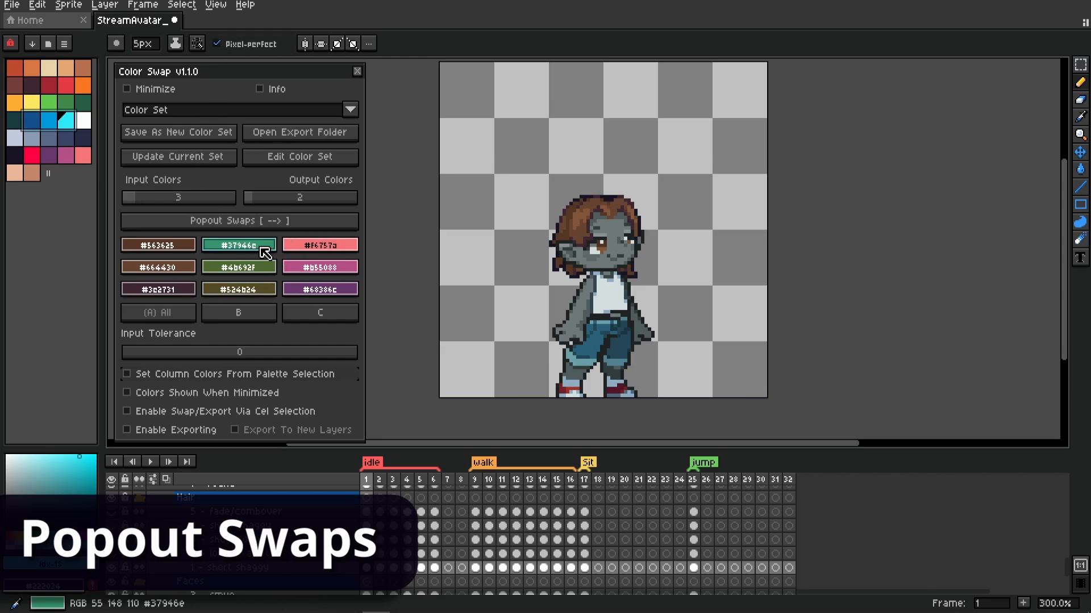
- Pop the color swaps out into their own window and set both Input Colors and Output Colors to 25
{"action": "left_click", "coordinate": [260, 221]}
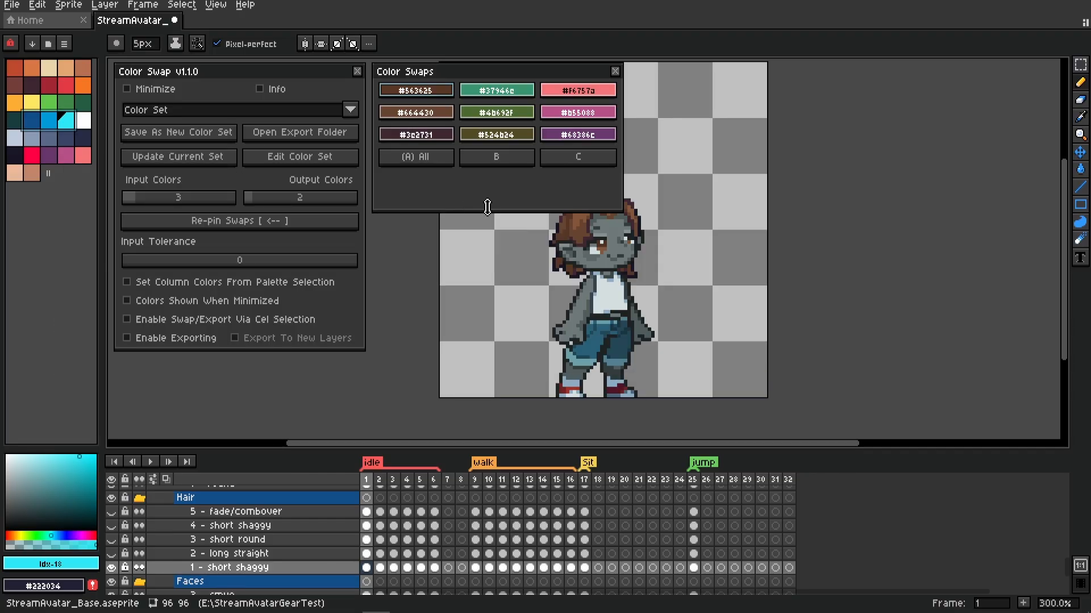
{"action": "left_click_drag", "start_coordinate": [142, 206], "coordinate": [250, 197]}
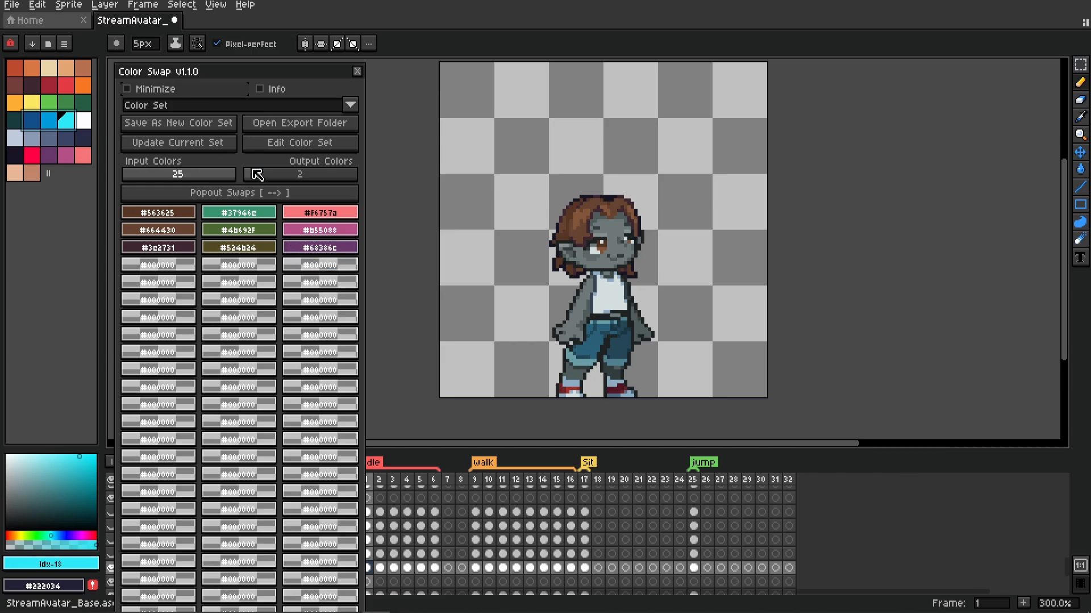
{"action": "left_click", "coordinate": [312, 194]}
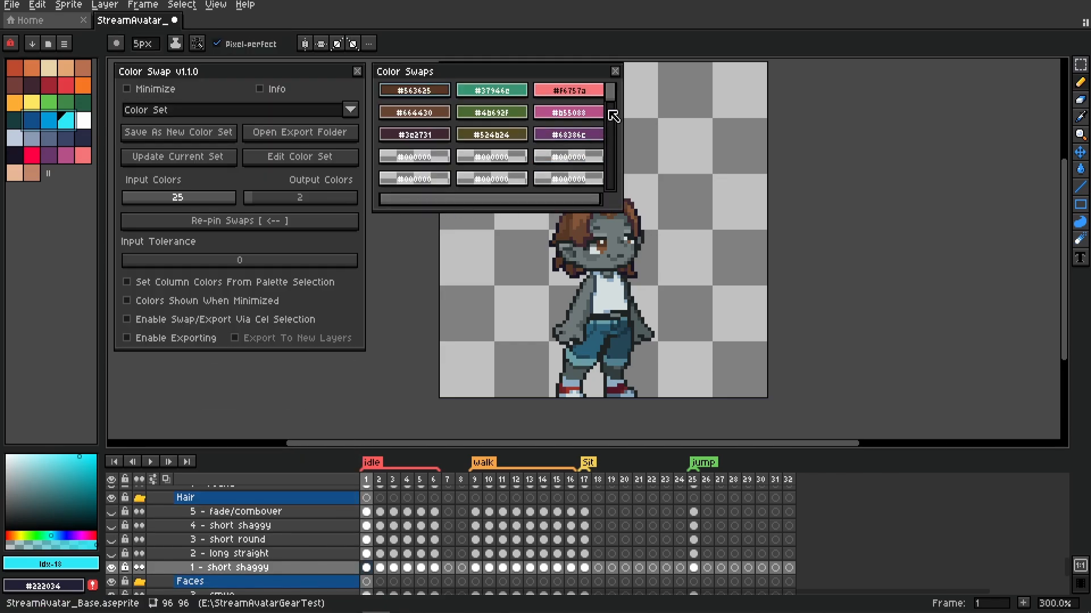
{"action": "left_click_drag", "start_coordinate": [611, 99], "coordinate": [608, 194]}
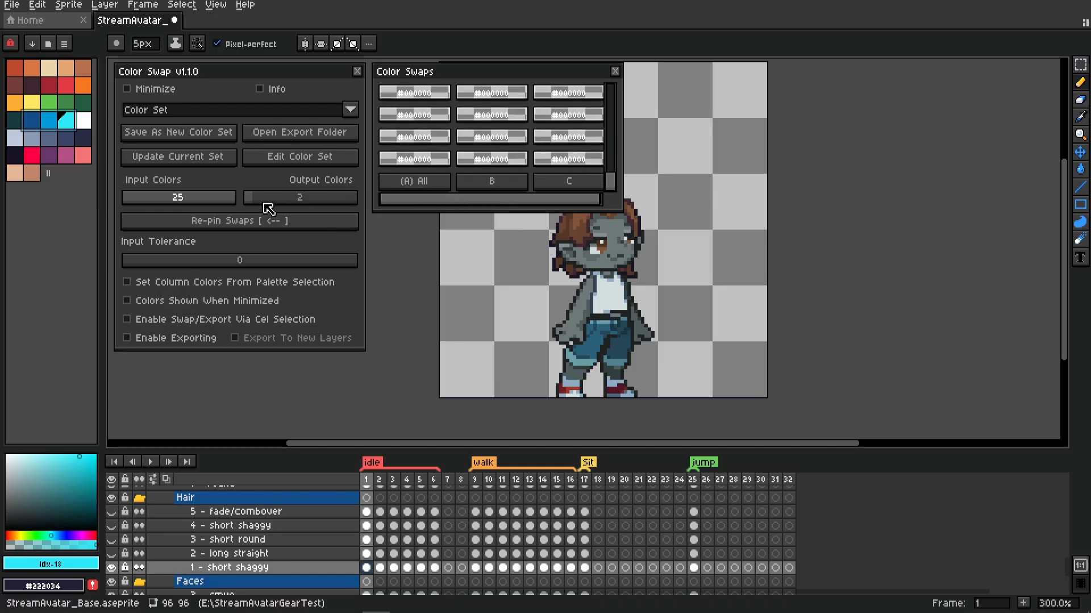
{"action": "left_click_drag", "start_coordinate": [265, 203], "coordinate": [369, 209]}
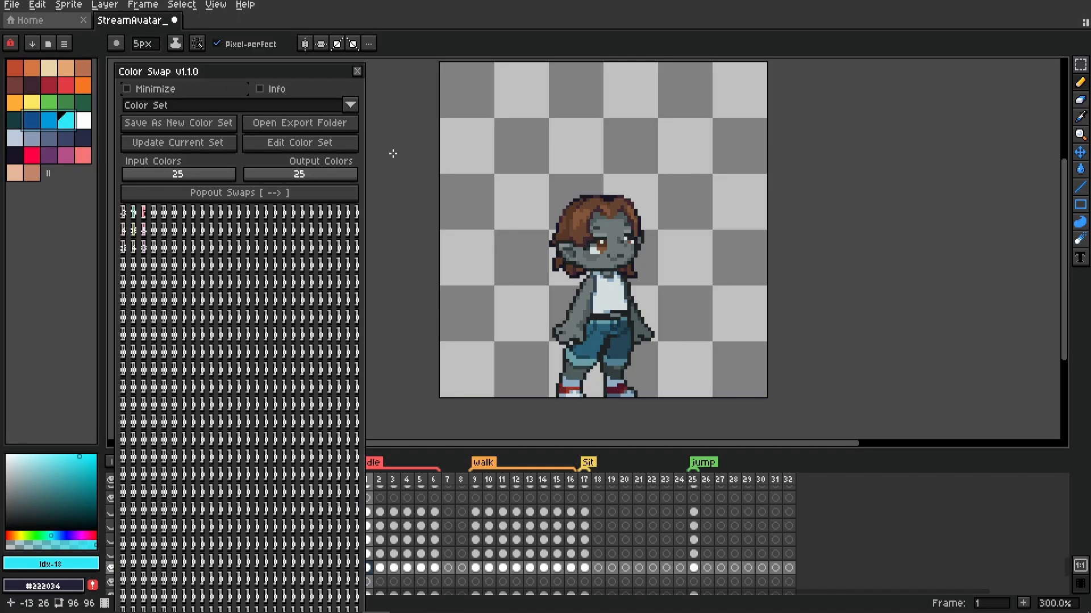
- Pop the color swaps out into their own window and move the Color Swap dialog fully into view beside it
{"action": "left_click", "coordinate": [328, 196]}
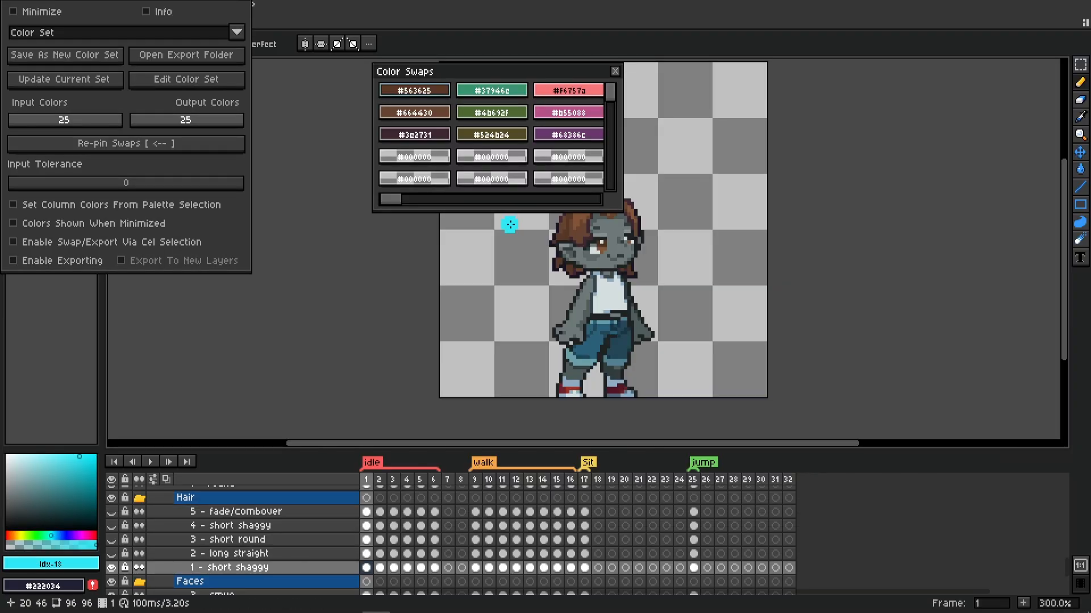
{"action": "left_click_drag", "start_coordinate": [211, 8], "coordinate": [328, 88]}
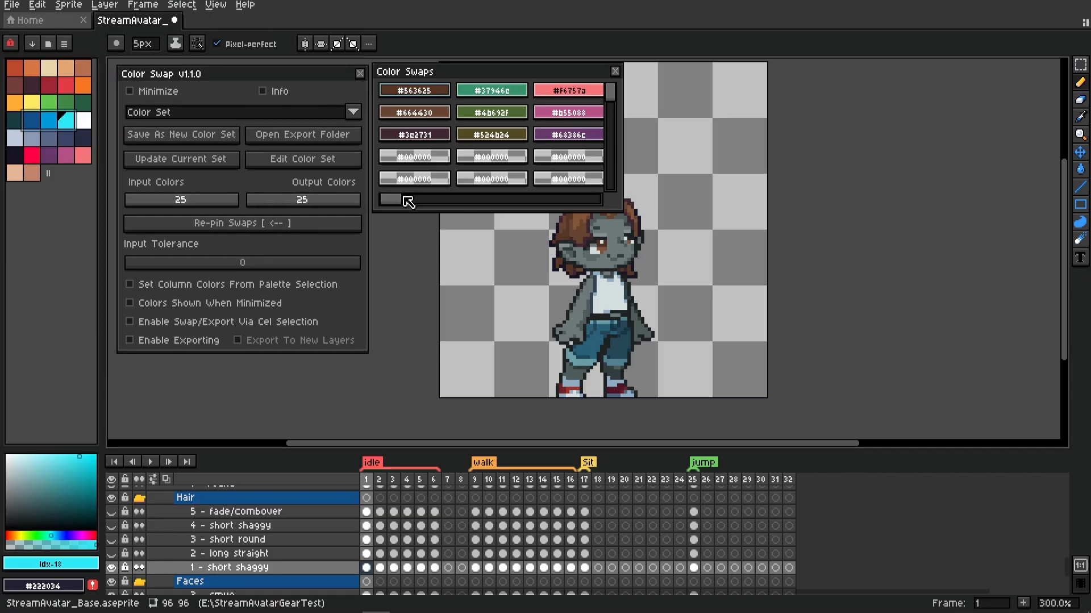
- Examine the popped-out swap grid across its columns through Z and down its rows to the column swap buttons
{"action": "left_click_drag", "start_coordinate": [400, 199], "coordinate": [609, 202]}
{"action": "left_click_drag", "start_coordinate": [610, 91], "coordinate": [609, 211]}
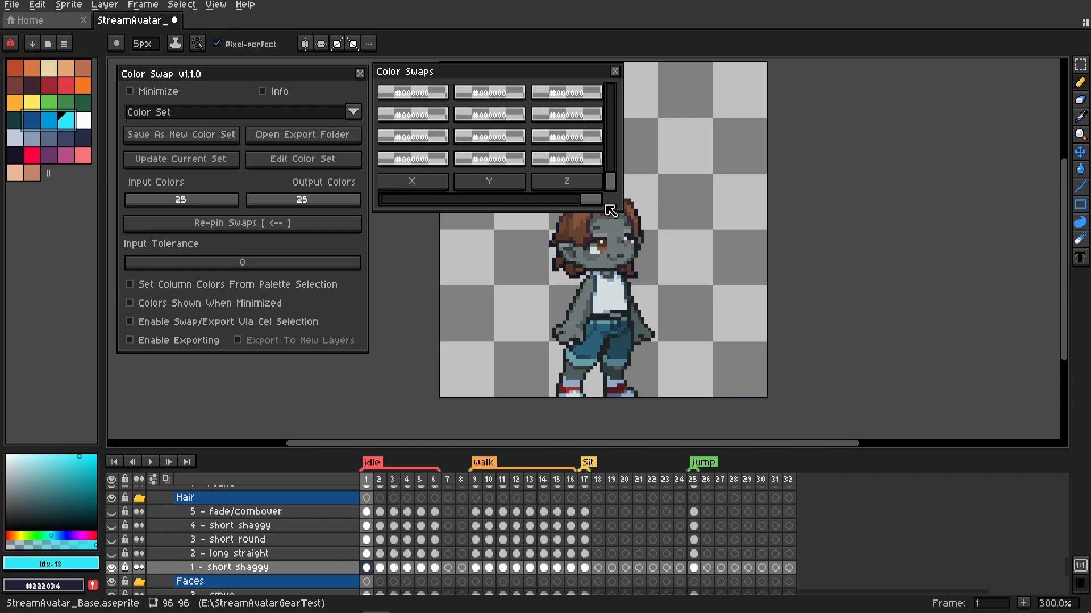
{"action": "left_click_drag", "start_coordinate": [610, 212], "coordinate": [395, 229]}
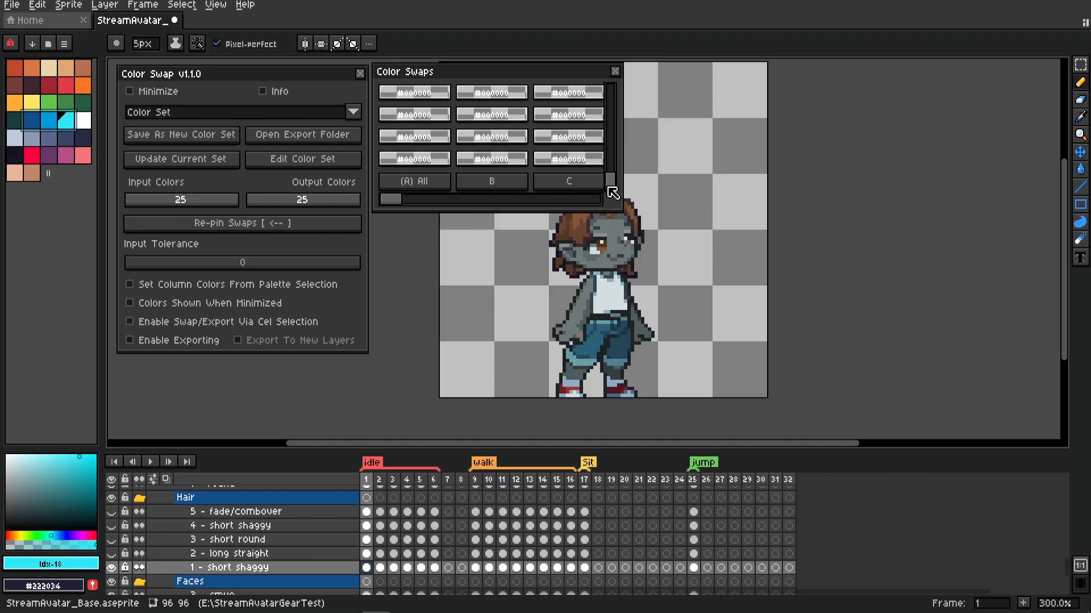
{"action": "left_click_drag", "start_coordinate": [615, 180], "coordinate": [637, 89]}
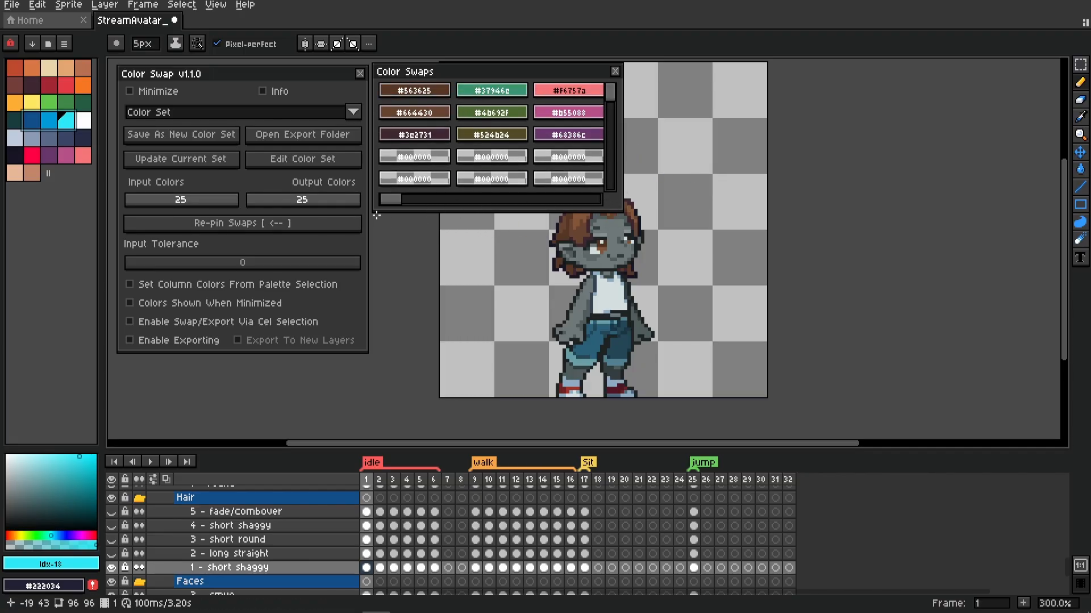
{"action": "scroll", "coordinate": [503, 134], "scroll_direction": "down", "scroll_amount": 3}
{"action": "scroll", "coordinate": [503, 134], "scroll_direction": "up", "scroll_amount": 3}
{"action": "scroll", "coordinate": [496, 138], "scroll_direction": "down", "scroll_amount": 2}
{"action": "scroll", "coordinate": [495, 138], "scroll_direction": "up", "scroll_amount": 2}
{"action": "scroll", "coordinate": [550, 128], "scroll_direction": "down", "scroll_amount": 12}
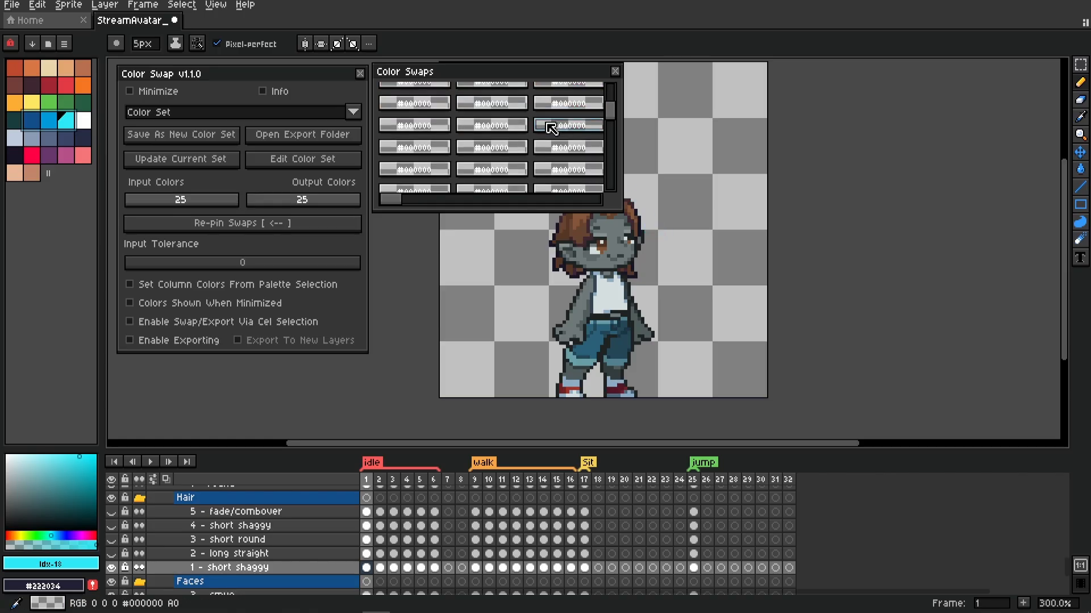
{"action": "scroll", "coordinate": [549, 140], "scroll_direction": "up", "scroll_amount": 4}
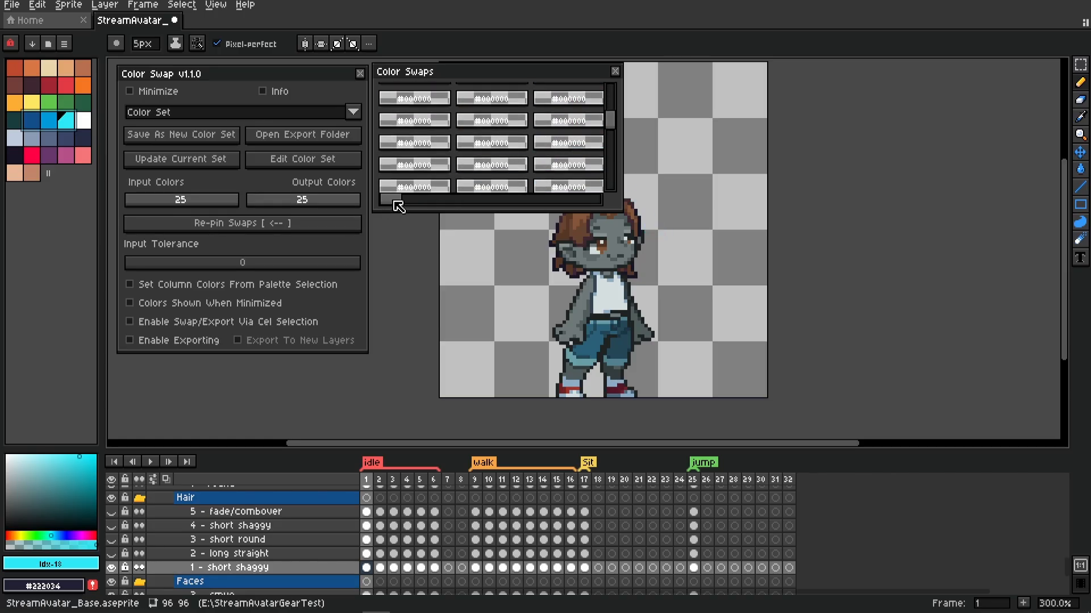
{"action": "left_click_drag", "start_coordinate": [394, 203], "coordinate": [366, 212]}
- Enlarge the Color Swaps window to inspect many more columns and rows, and place it beside the Color Swap dialog
{"action": "left_click_drag", "start_coordinate": [614, 207], "coordinate": [967, 448]}
{"action": "left_click_drag", "start_coordinate": [608, 76], "coordinate": [554, 2]}
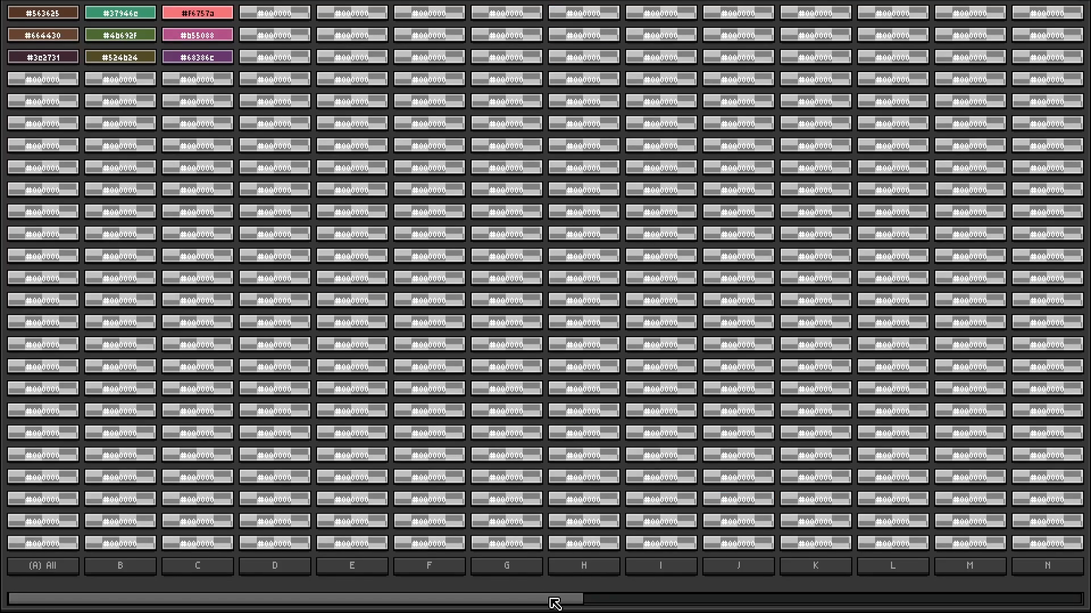
{"action": "left_click_drag", "start_coordinate": [554, 604], "coordinate": [477, 608]}
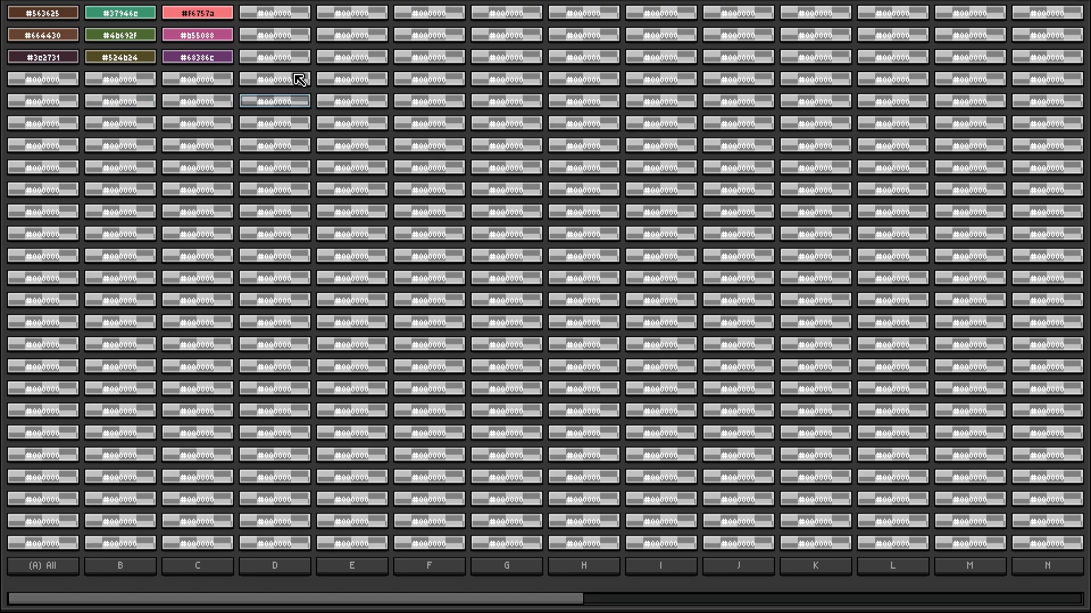
{"action": "left_click_drag", "start_coordinate": [345, 1], "coordinate": [677, 63]}
- Re-pin the swaps into the Color Swap dialog and reduce Output Colors to 1
{"action": "left_click_drag", "start_coordinate": [357, 204], "coordinate": [285, 220]}
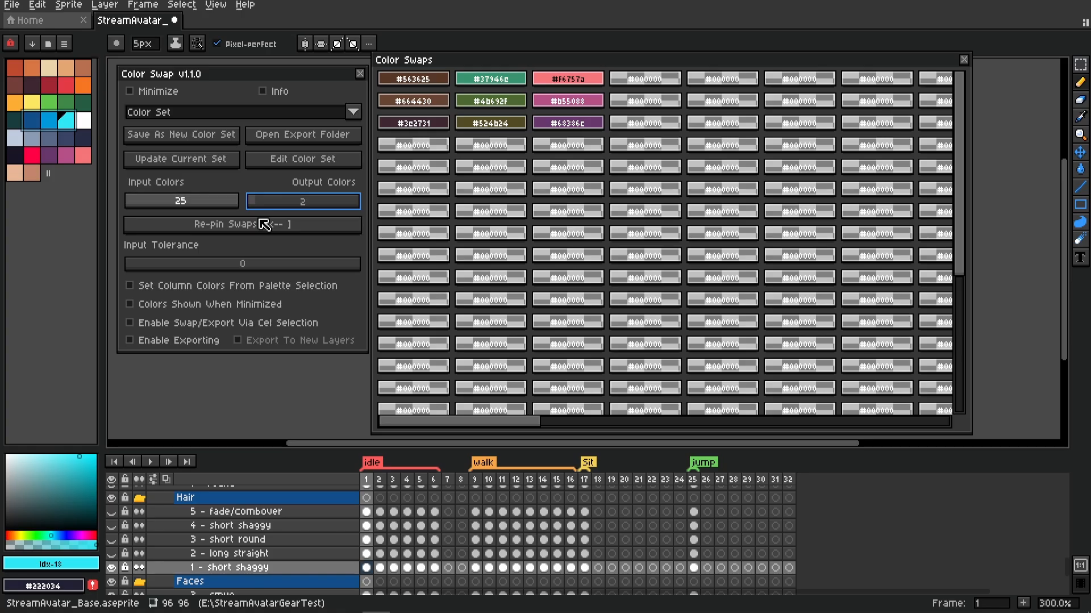
{"action": "left_click", "coordinate": [264, 225]}
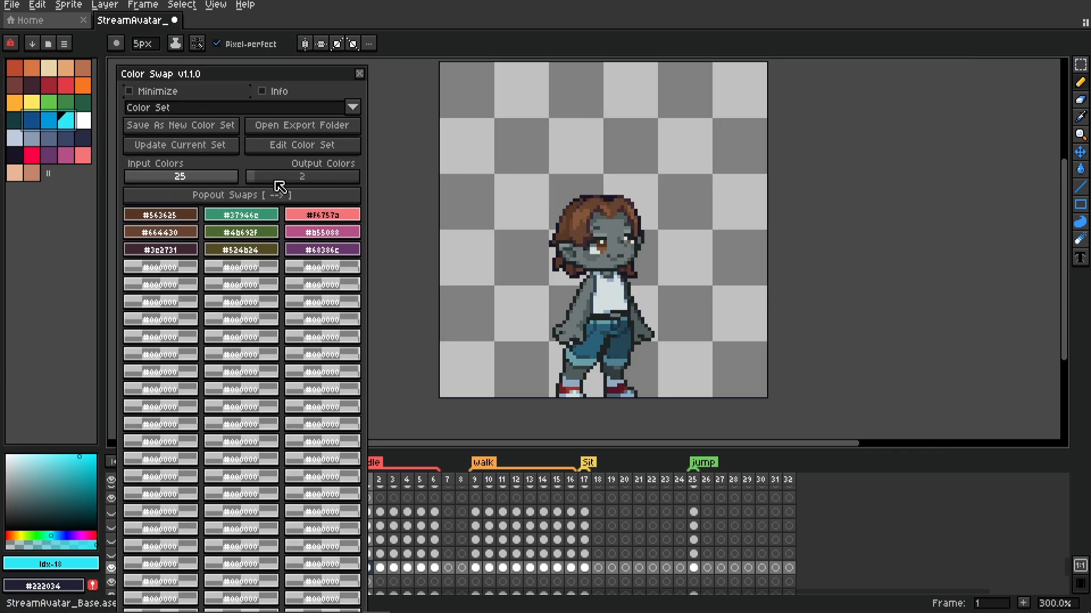
{"action": "left_click_drag", "start_coordinate": [256, 180], "coordinate": [244, 182]}
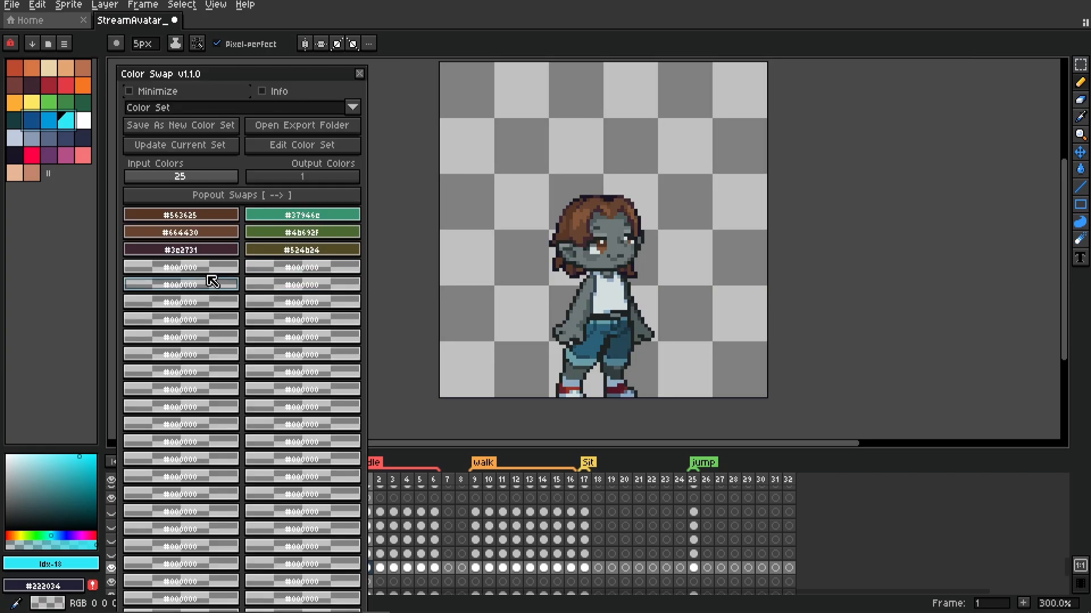
- Pop the two-column swaps out again, widen their window and look through the 25 rows of input and output colors
{"action": "left_click", "coordinate": [268, 195]}
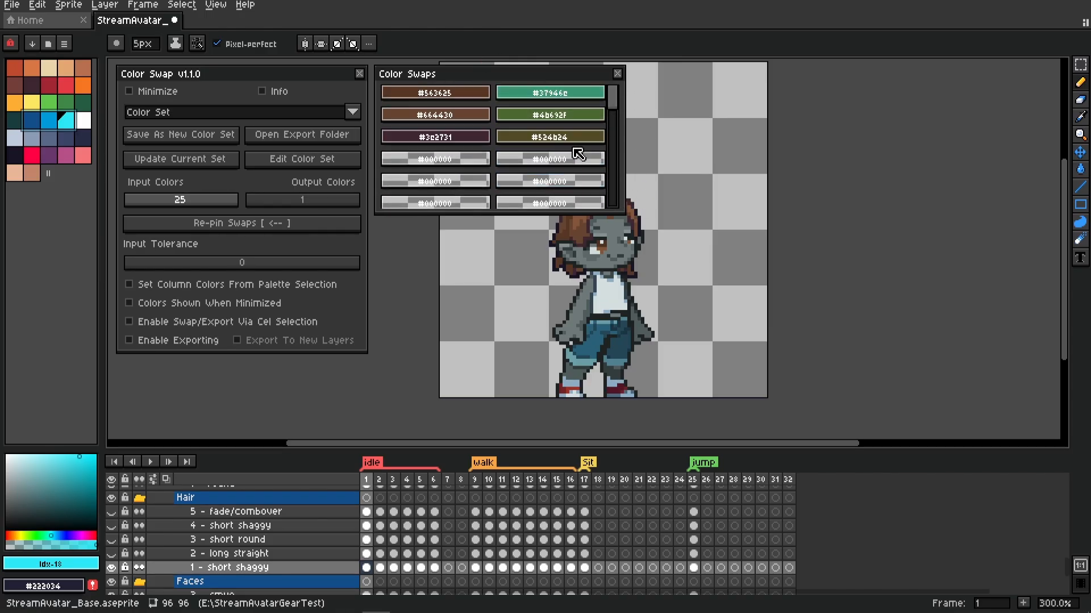
{"action": "left_click_drag", "start_coordinate": [626, 212], "coordinate": [853, 364]}
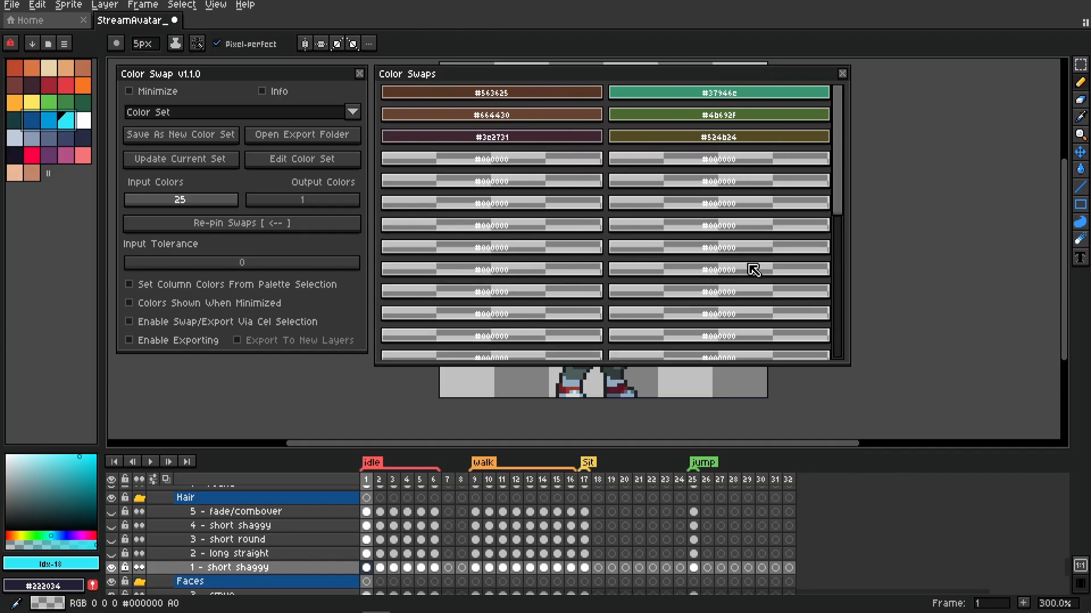
{"action": "scroll", "coordinate": [738, 258], "scroll_direction": "down", "scroll_amount": 3}
{"action": "scroll", "coordinate": [738, 256], "scroll_direction": "up", "scroll_amount": 2}
{"action": "scroll", "coordinate": [733, 255], "scroll_direction": "down", "scroll_amount": 6}
{"action": "scroll", "coordinate": [719, 256], "scroll_direction": "up", "scroll_amount": 8}
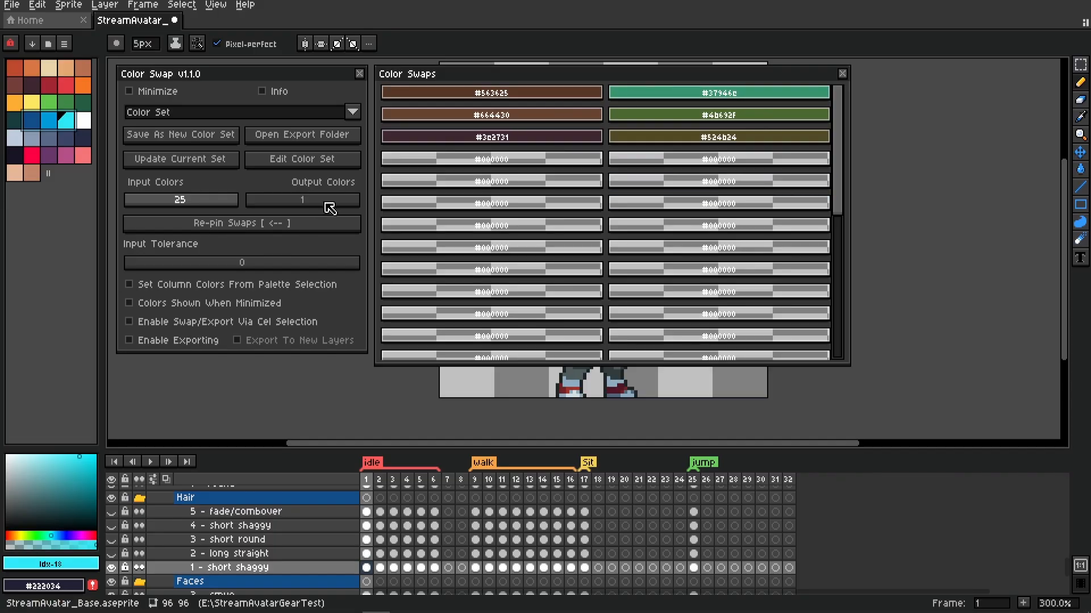
- Re-pin the swaps, pop them out once more and close the Color Swaps window
{"action": "left_click", "coordinate": [284, 228]}
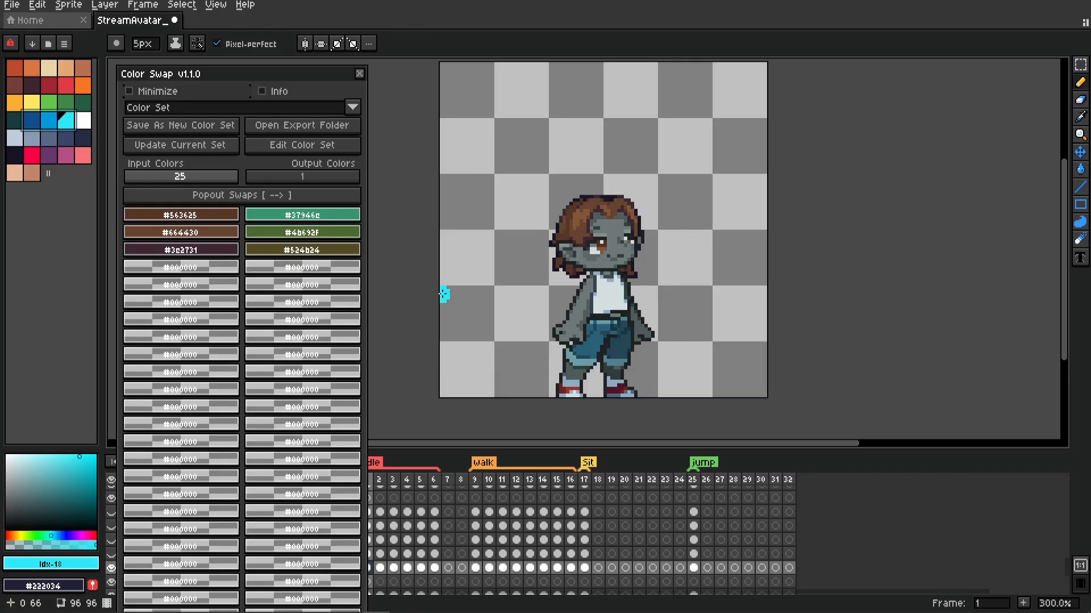
{"action": "left_click", "coordinate": [284, 193]}
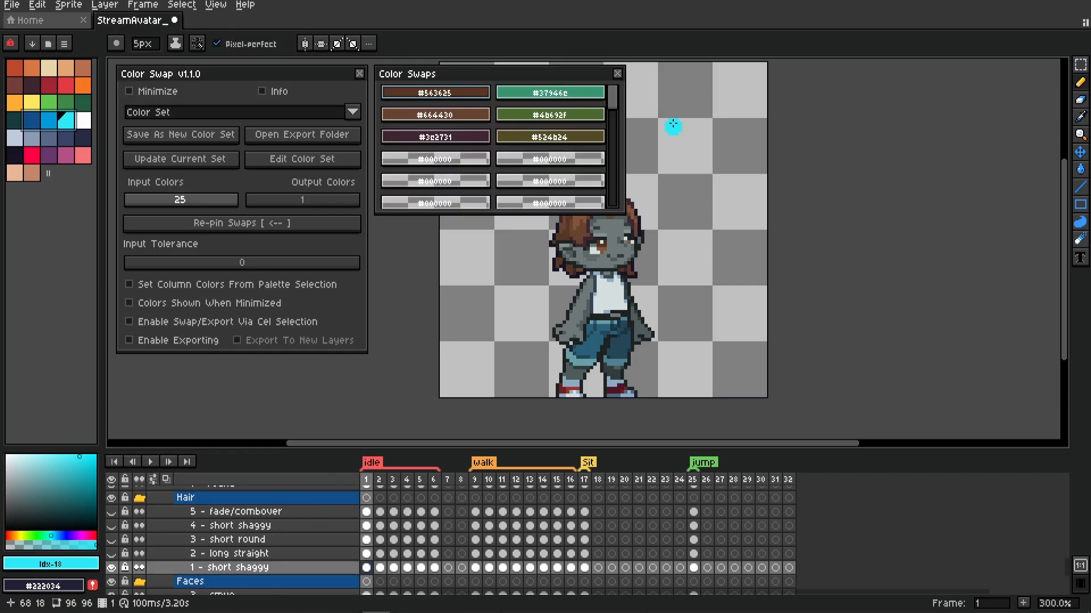
{"action": "left_click", "coordinate": [619, 75]}
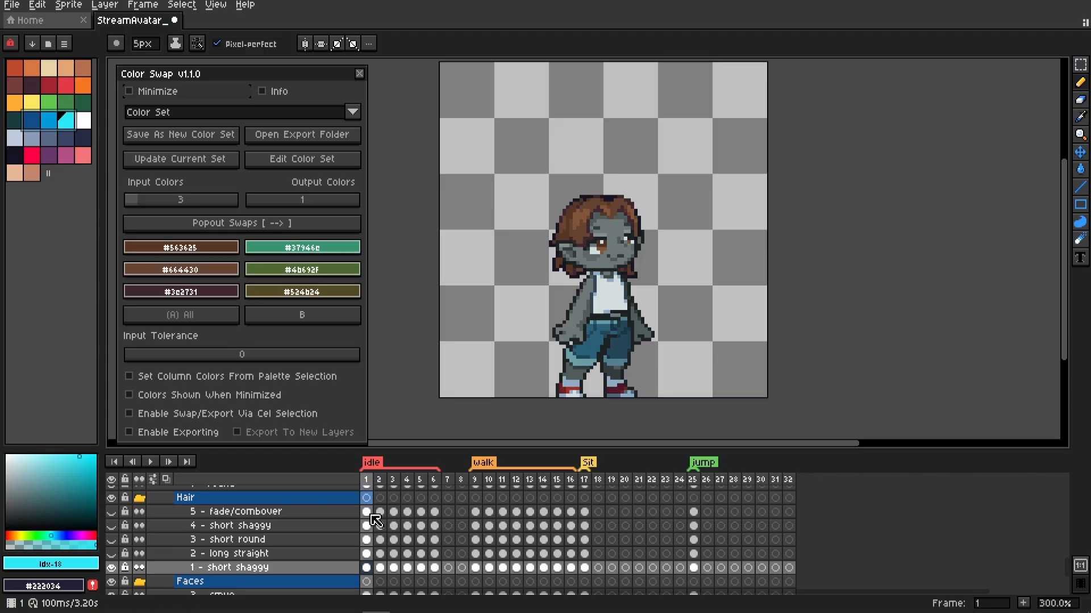
- Enable Swap/Export Via Cel Selection and swap the frame 1 to 6 cels of layer 1 - short shaggy to column B
{"action": "mouse_move", "coordinate": [368, 479]}
{"action": "left_mouse_down"}
{"action": "mouse_move", "coordinate": [607, 478]}
{"action": "mouse_move", "coordinate": [368, 484]}
{"action": "left_mouse_up"}
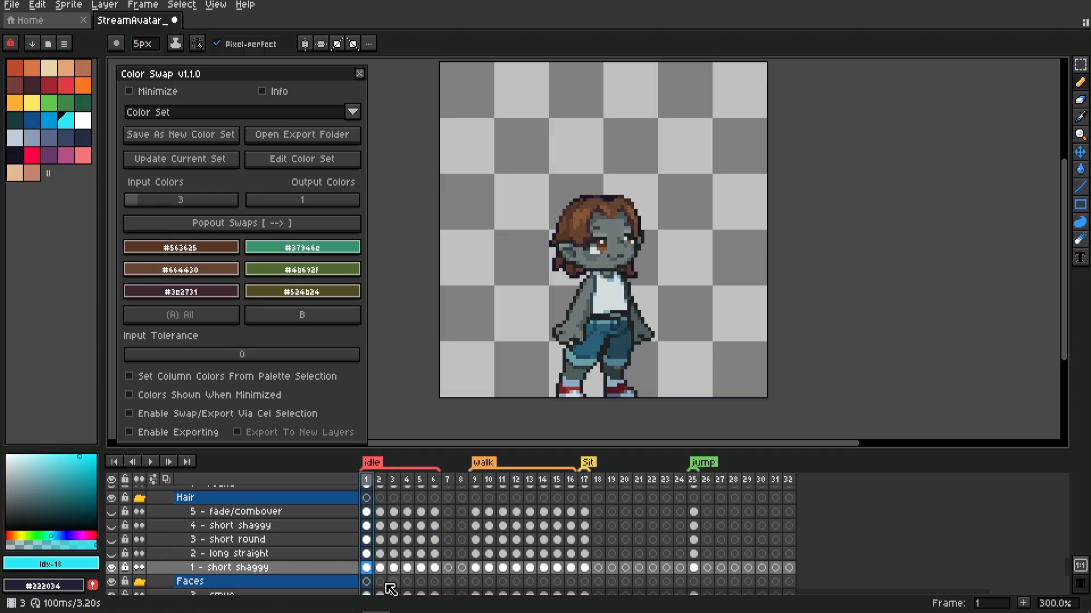
{"action": "left_click", "coordinate": [308, 573]}
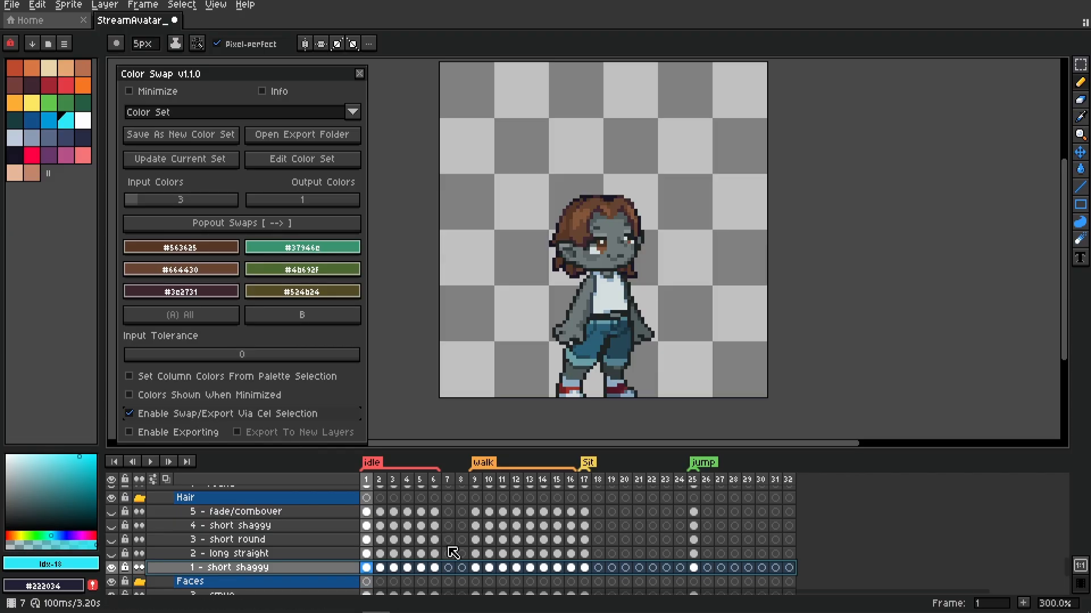
{"action": "left_click", "coordinate": [366, 568]}
{"action": "left_click_drag", "start_coordinate": [367, 568], "coordinate": [436, 574]}
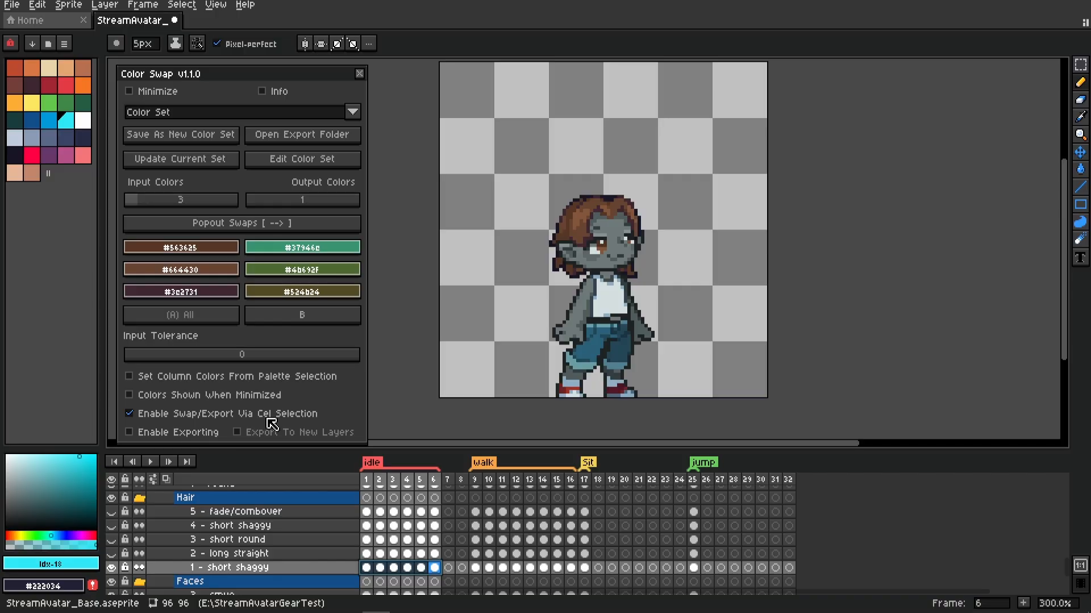
{"action": "left_click", "coordinate": [312, 325]}
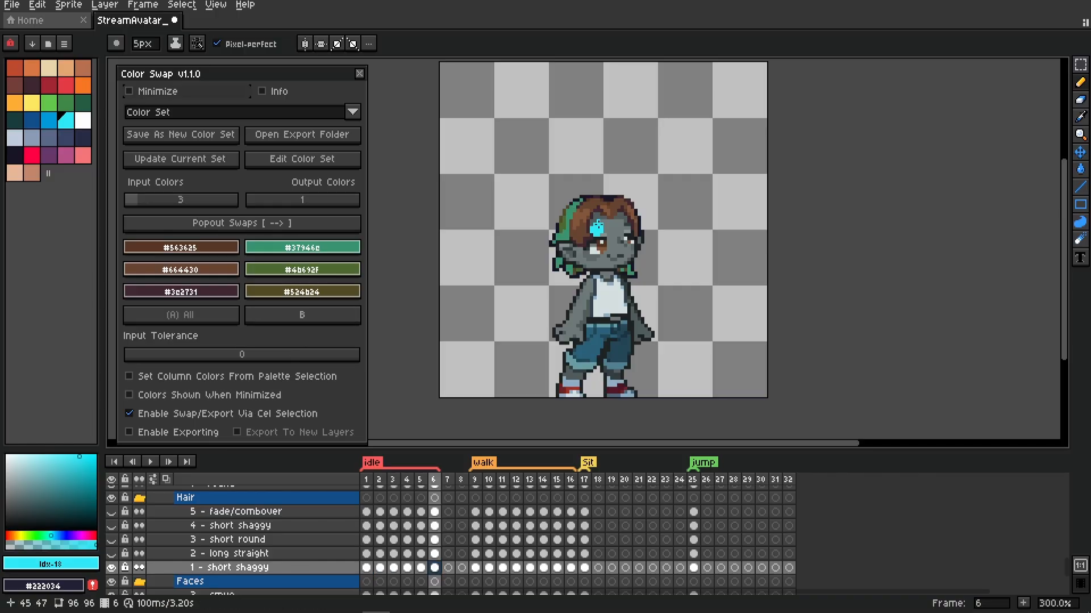
- Check the swapped idle frames and briefly show the 2 - long straight layer to compare its hair colors
{"action": "mouse_move", "coordinate": [366, 478]}
{"action": "left_mouse_down"}
{"action": "mouse_move", "coordinate": [528, 485]}
{"action": "mouse_move", "coordinate": [366, 487]}
{"action": "left_mouse_up"}
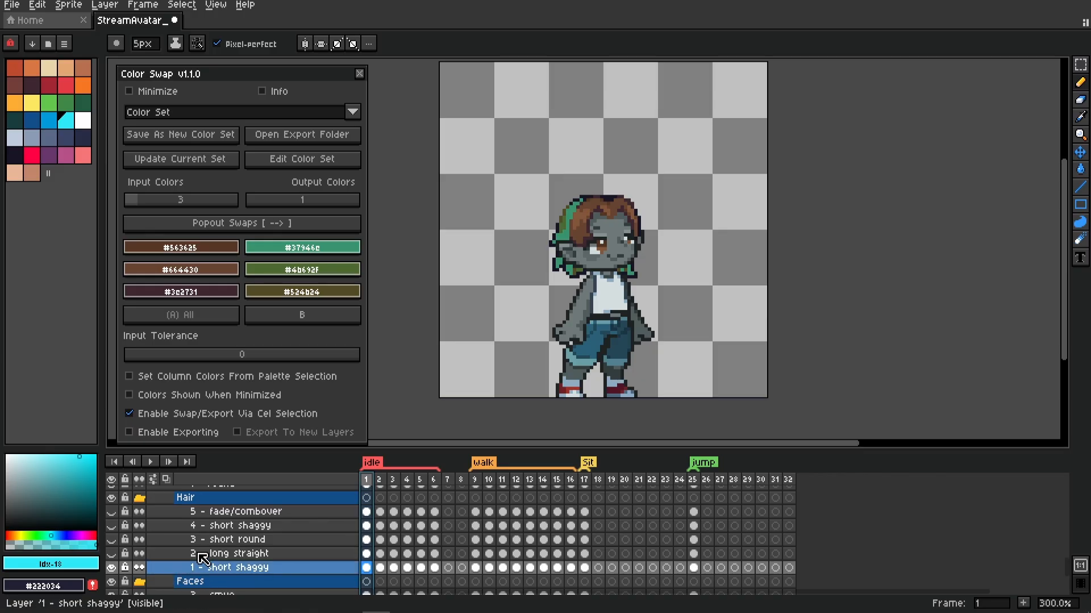
{"action": "left_click", "coordinate": [116, 558]}
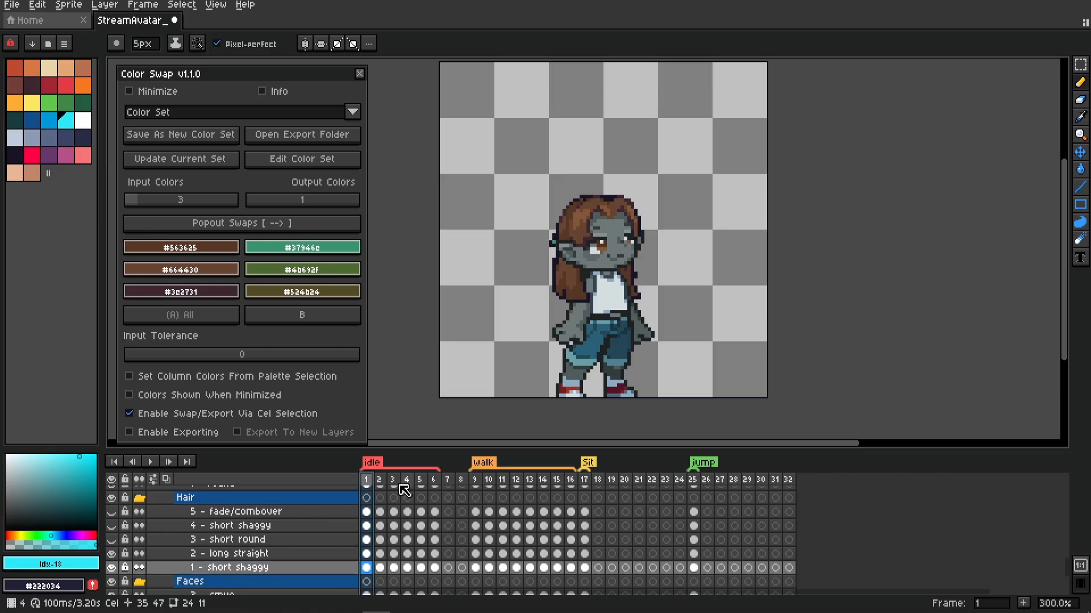
{"action": "left_click", "coordinate": [113, 555]}
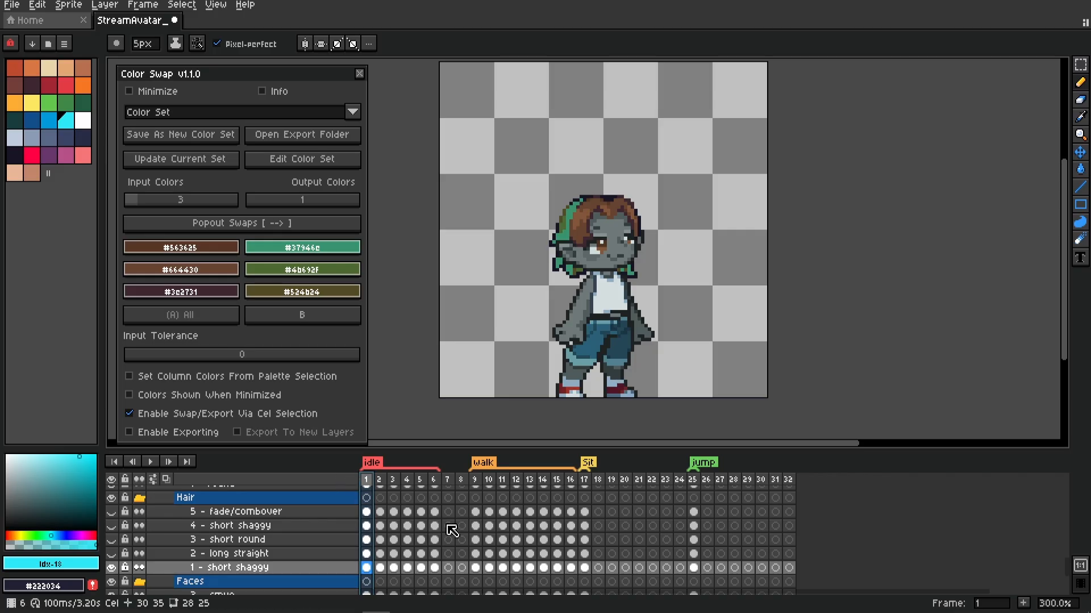
- Undo the last swap and apply column B to frames 1 to 6 of hair layers 1, 2 and 3 together
{"action": "key", "text": "ctrl+z"}
{"action": "left_click", "coordinate": [366, 567]}
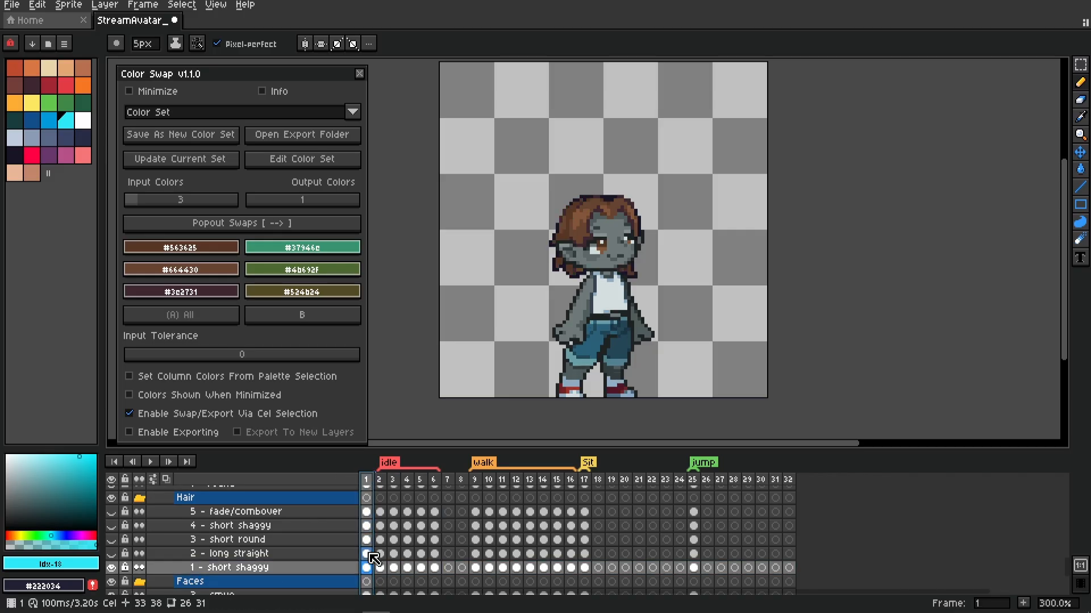
{"action": "left_click_drag", "start_coordinate": [368, 543], "coordinate": [439, 572]}
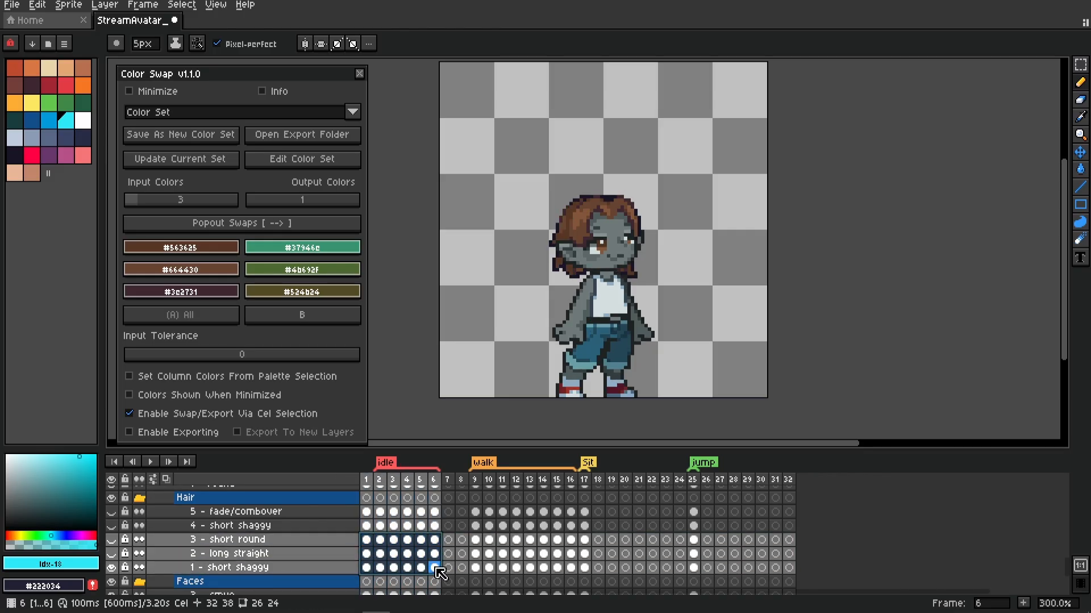
{"action": "left_click", "coordinate": [304, 321]}
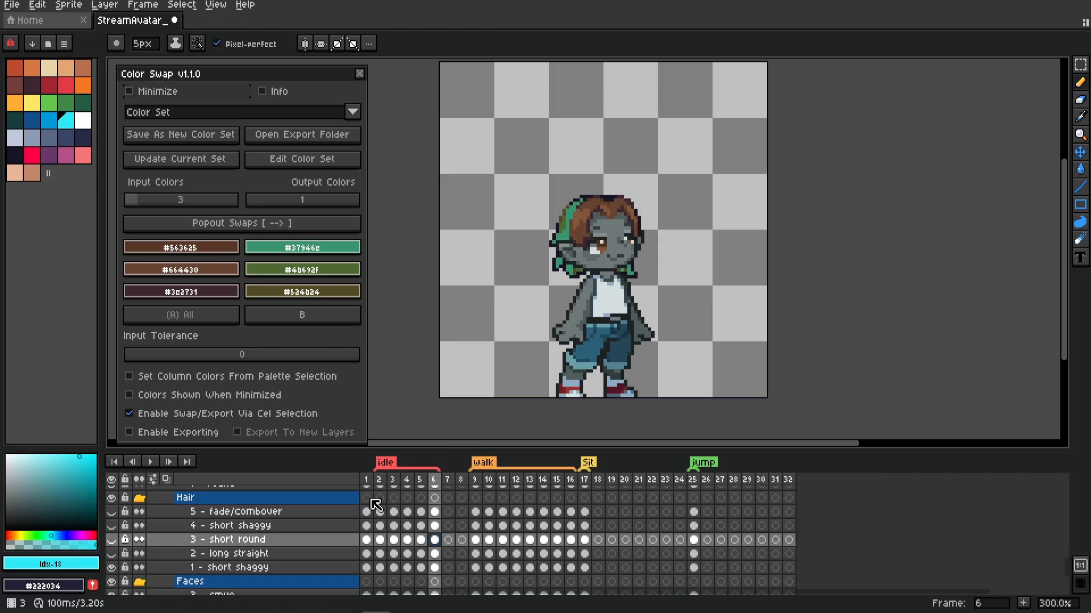
- Look through the idle and walk frames of the 1 - short shaggy layer to compare their hair colors
{"action": "left_click", "coordinate": [367, 568]}
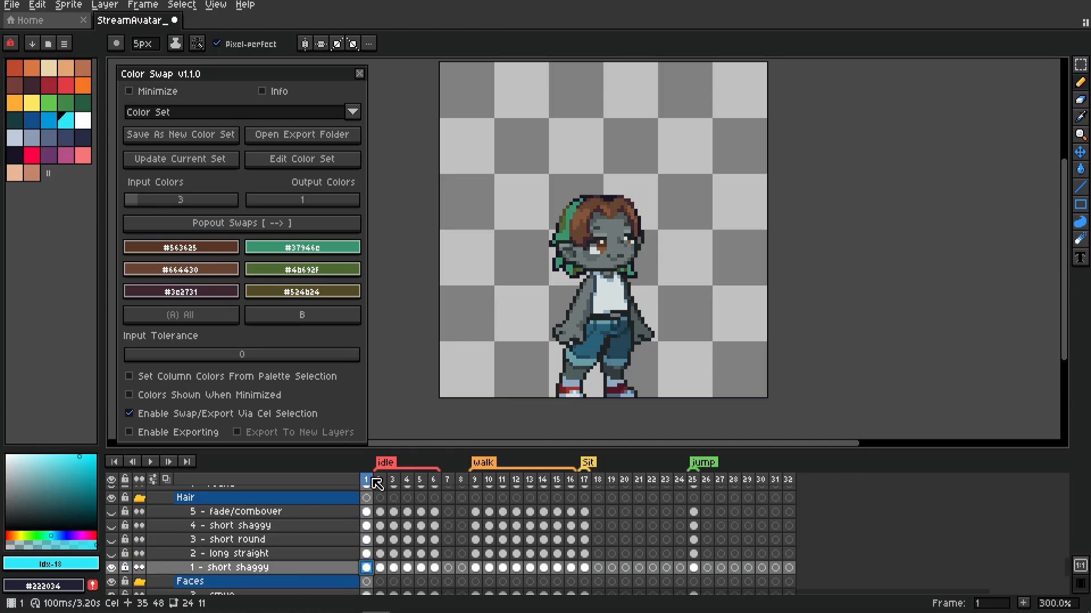
{"action": "left_click_drag", "start_coordinate": [373, 481], "coordinate": [355, 509]}
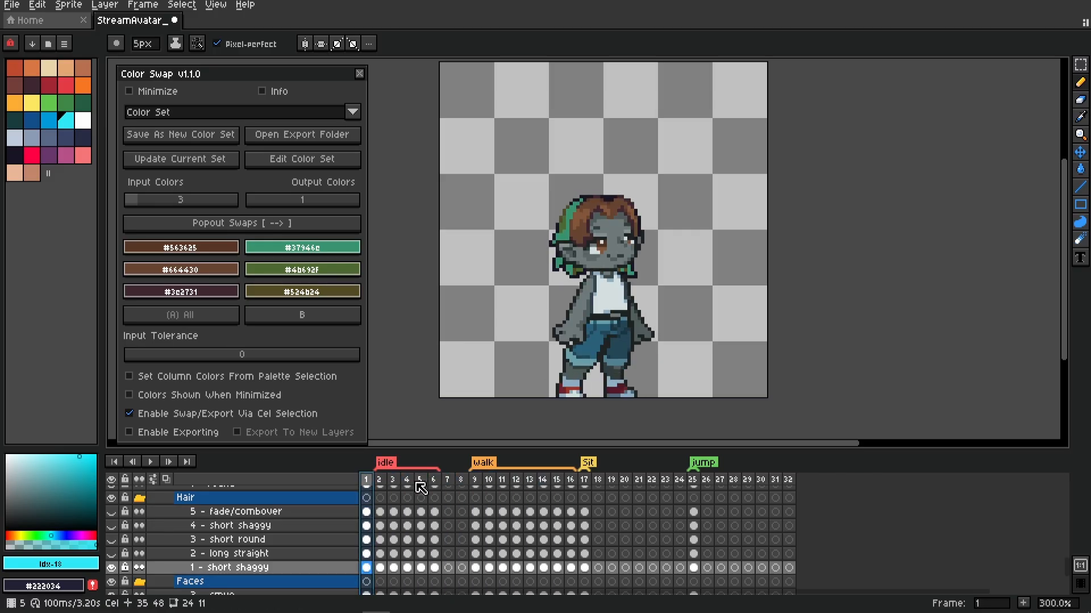
{"action": "left_click_drag", "start_coordinate": [489, 481], "coordinate": [560, 504]}
{"action": "left_click", "coordinate": [571, 540]}
- Set Output Colors to 2 and swap frames 9 to 16 of 1 - short shaggy to column C's #f6757a, #b55088 and #68386c
{"action": "left_click_drag", "start_coordinate": [476, 568], "coordinate": [570, 567]}
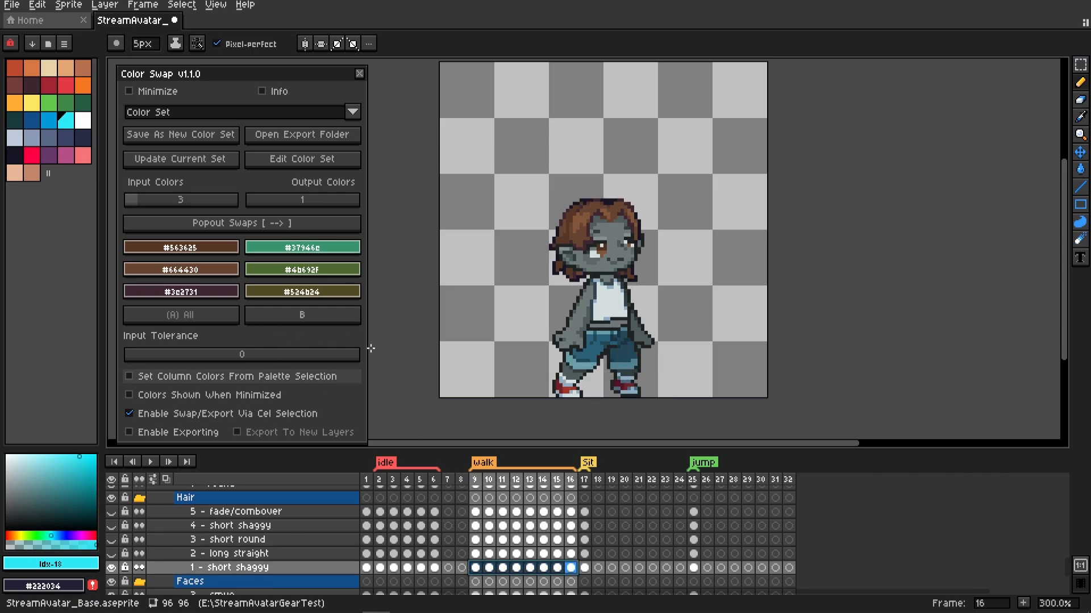
{"action": "left_click", "coordinate": [258, 202]}
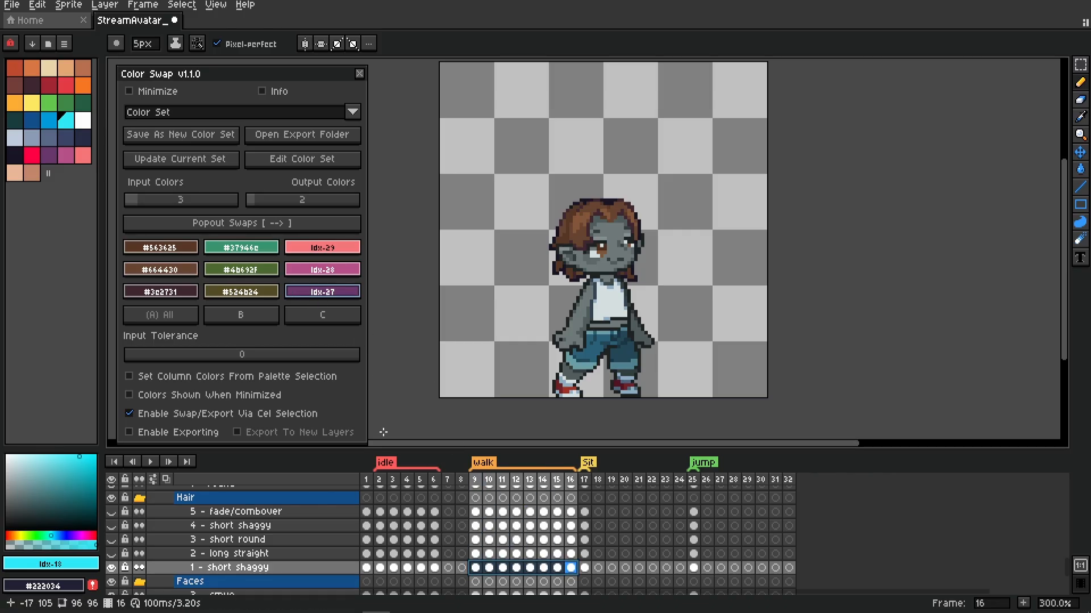
{"action": "left_click", "coordinate": [311, 319]}
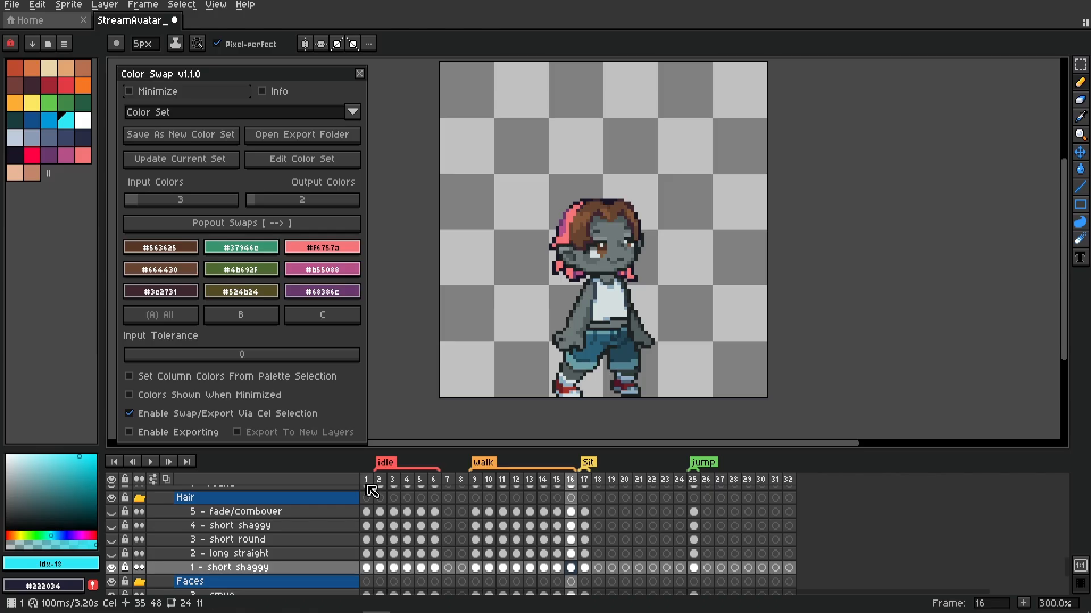
- Look through the idle frames and compare the swapped hair on the first three hair layers
{"action": "mouse_move", "coordinate": [369, 487]}
{"action": "left_mouse_down"}
{"action": "mouse_move", "coordinate": [574, 506]}
{"action": "mouse_move", "coordinate": [370, 500]}
{"action": "left_mouse_up"}
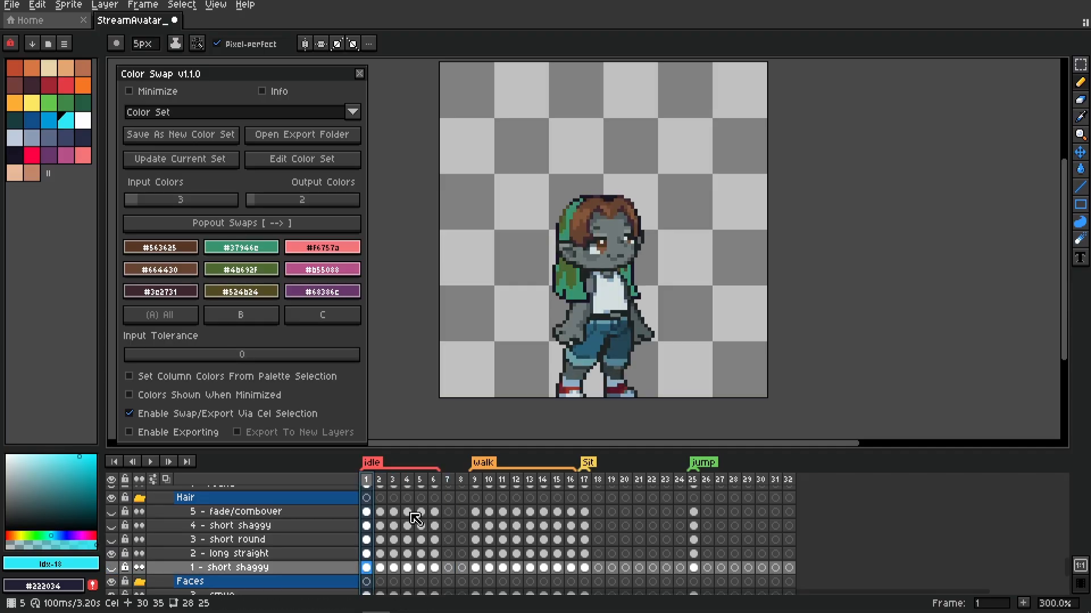
{"action": "left_click_drag", "start_coordinate": [366, 480], "coordinate": [380, 565]}
{"action": "left_click", "coordinate": [113, 554]}
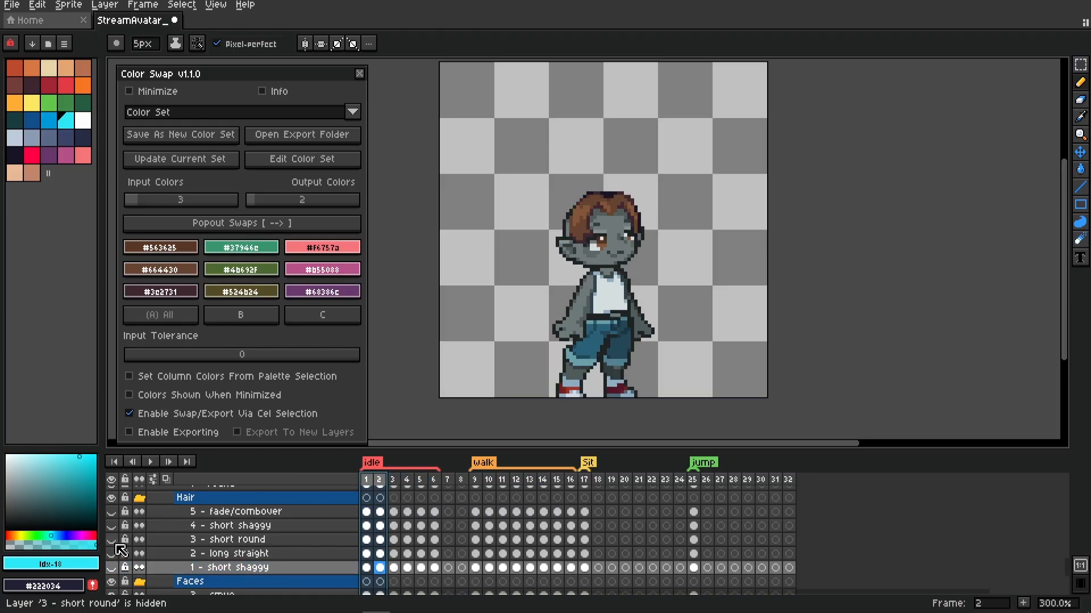
{"action": "left_click", "coordinate": [112, 539]}
- Apply column B's swap to frames 1 to 12 of the whole Hair group
{"action": "mouse_move", "coordinate": [368, 482]}
{"action": "left_mouse_down"}
{"action": "mouse_move", "coordinate": [516, 493]}
{"action": "mouse_move", "coordinate": [368, 501]}
{"action": "left_mouse_up"}
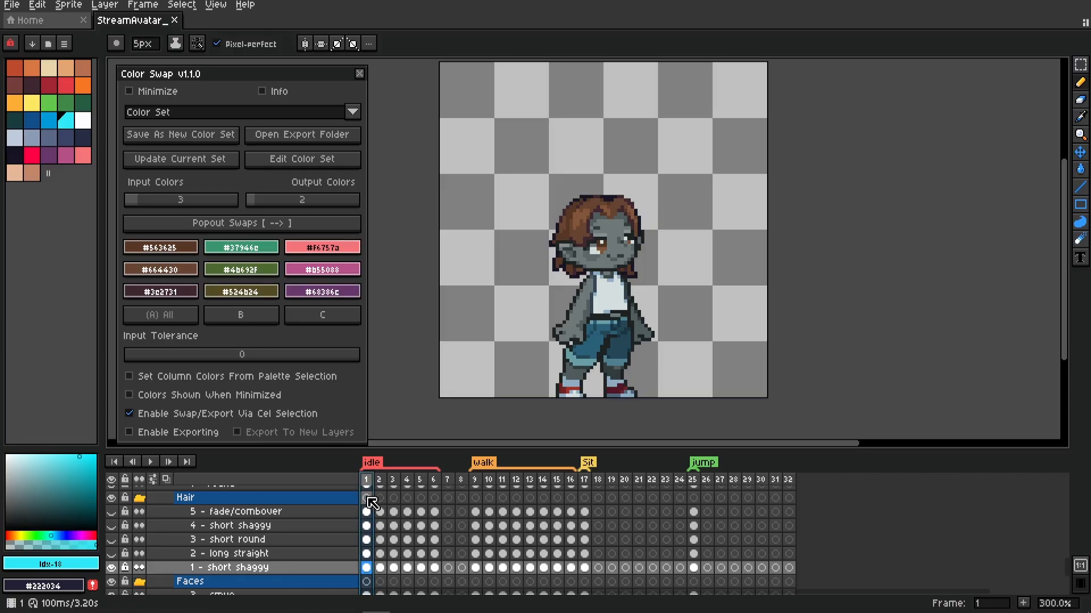
{"action": "left_click_drag", "start_coordinate": [372, 503], "coordinate": [528, 507]}
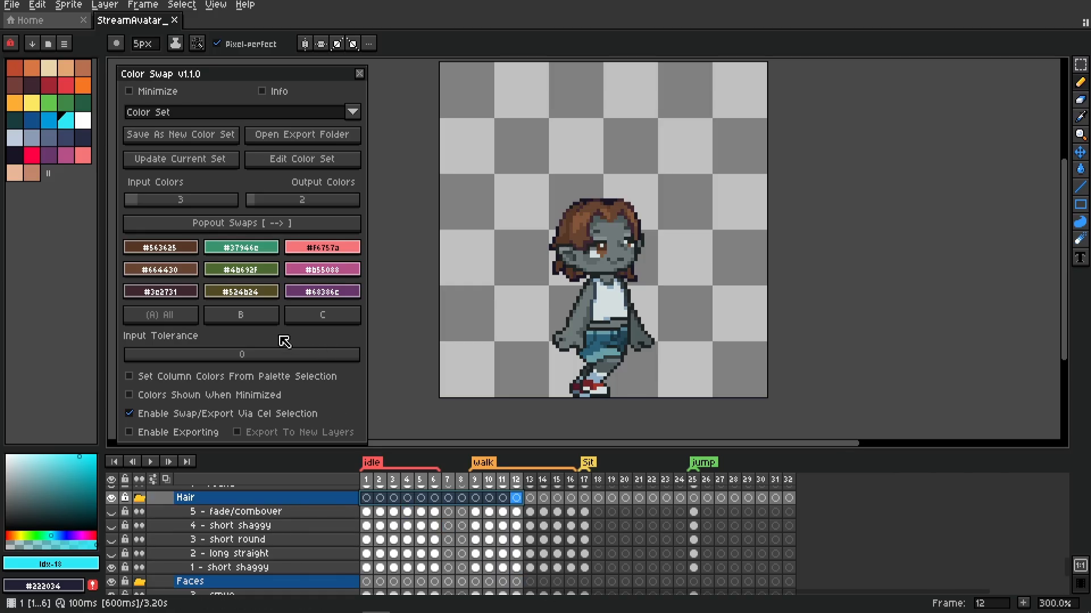
{"action": "left_click", "coordinate": [250, 321]}
- Check the swapped hair in the idle frames and undo the Hair group swap
{"action": "left_click", "coordinate": [368, 480]}
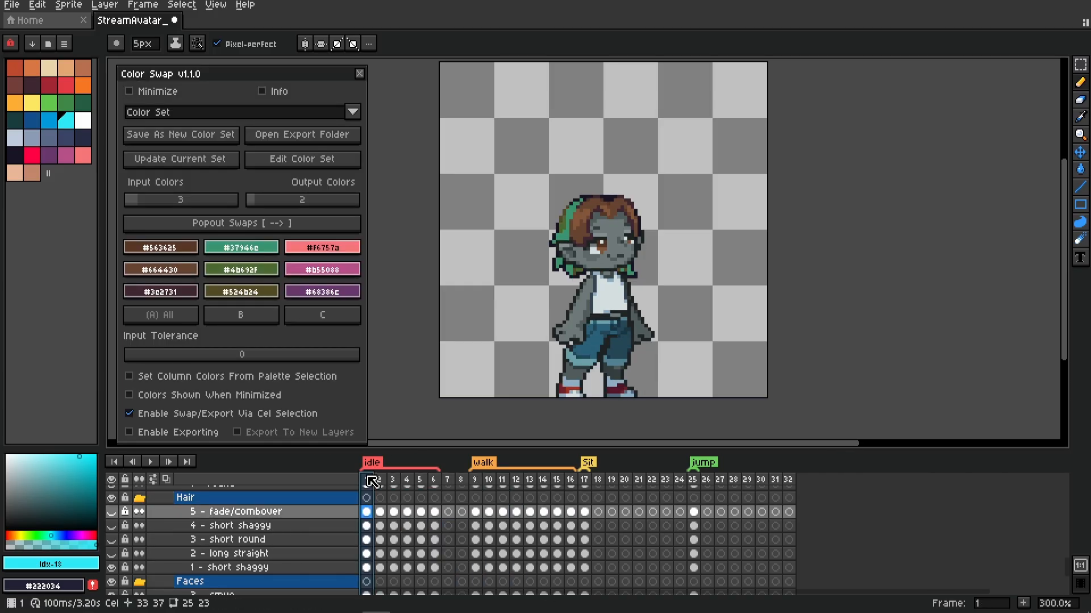
{"action": "left_click_drag", "start_coordinate": [372, 482], "coordinate": [389, 504]}
{"action": "left_click", "coordinate": [117, 573]}
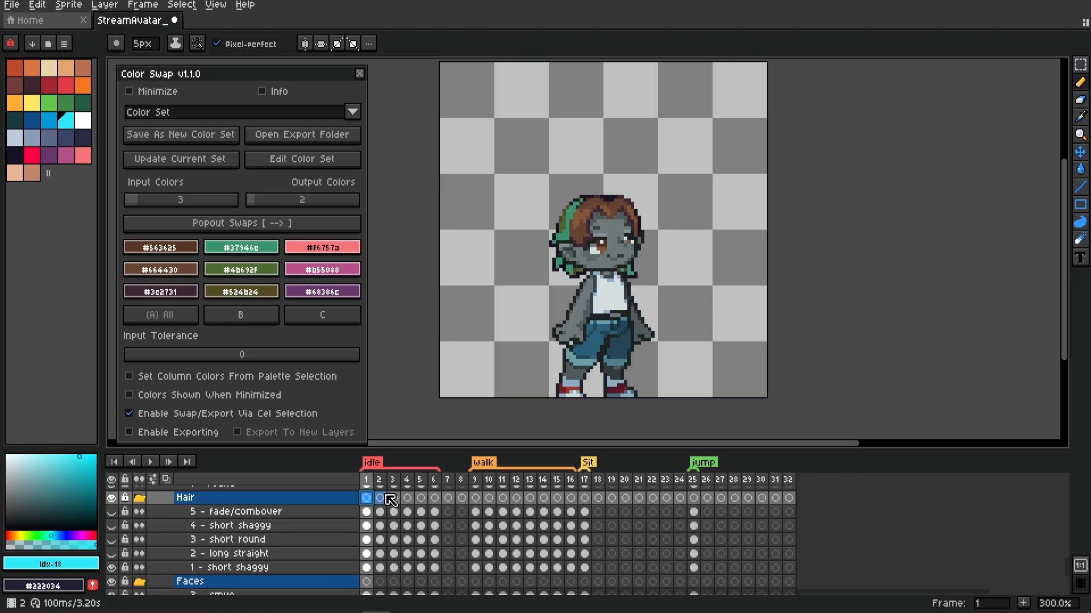
{"action": "left_click_drag", "start_coordinate": [366, 502], "coordinate": [436, 501]}
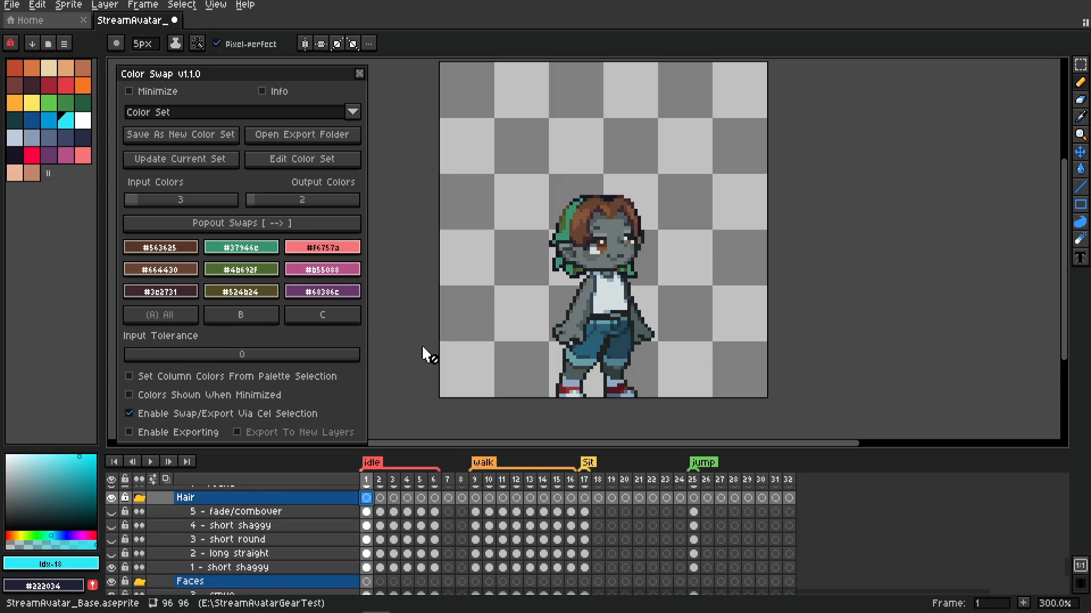
{"action": "key", "text": "ctrl+z"}
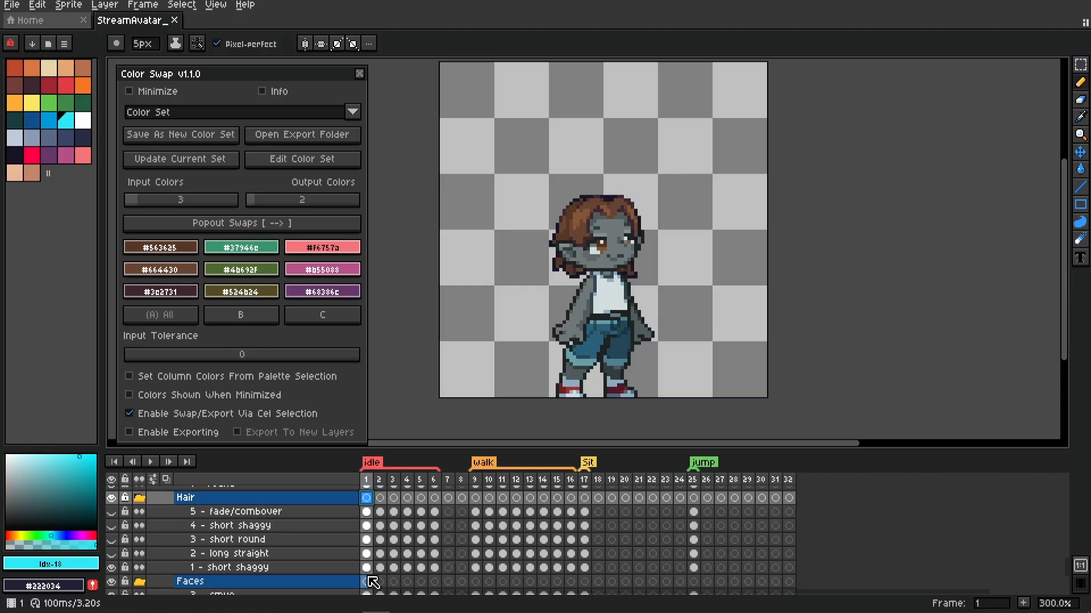
- Enable exporting and export frames 1 to 6 of the 1 - short shaggy hair layer in column C's colors
{"action": "left_click_drag", "start_coordinate": [367, 568], "coordinate": [434, 567]}
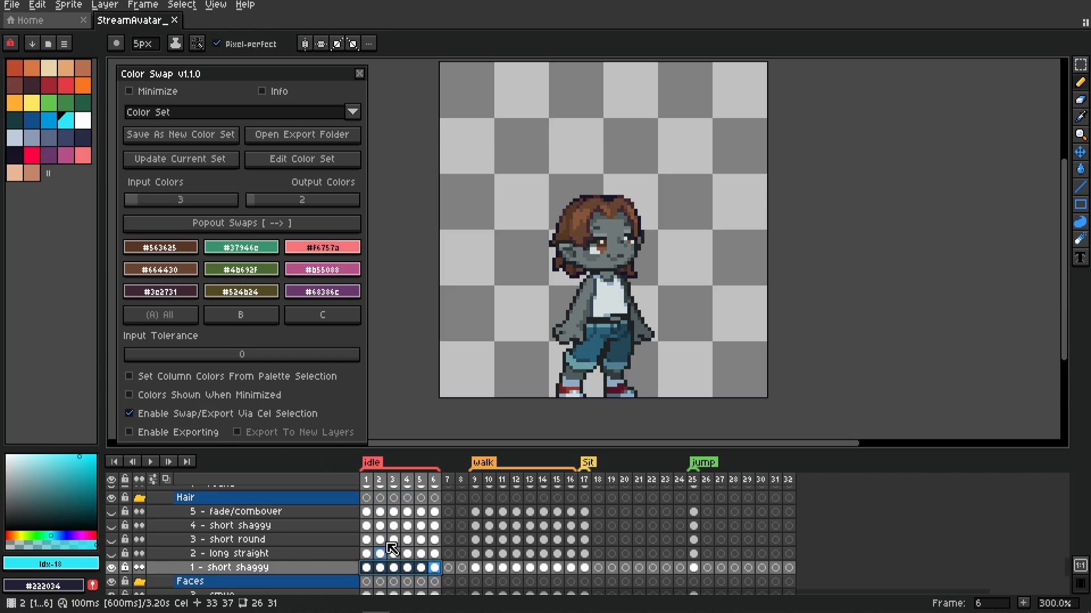
{"action": "left_click", "coordinate": [204, 441]}
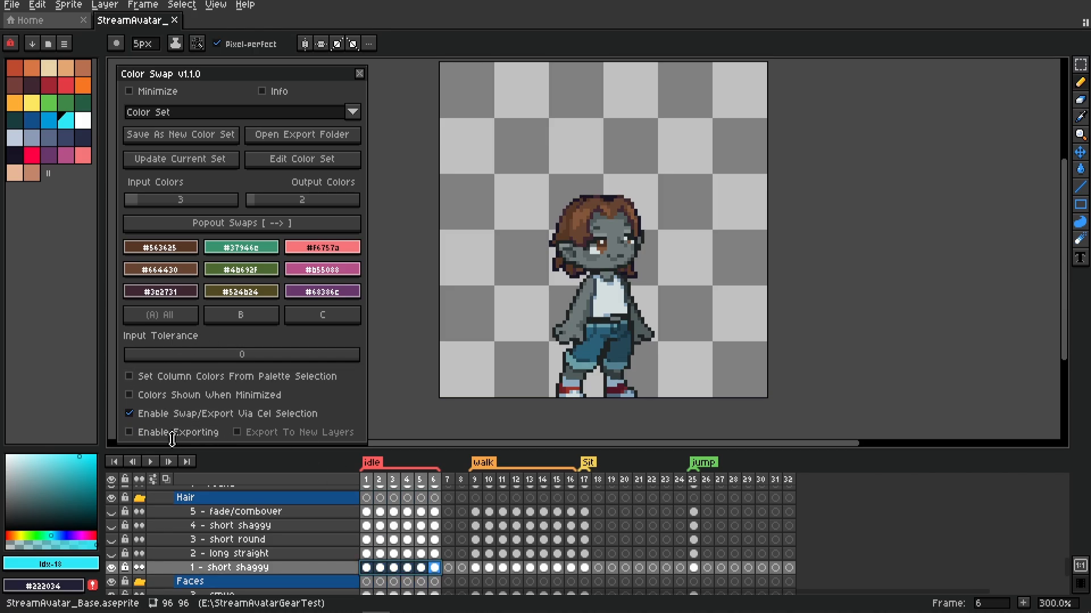
{"action": "left_click", "coordinate": [335, 325]}
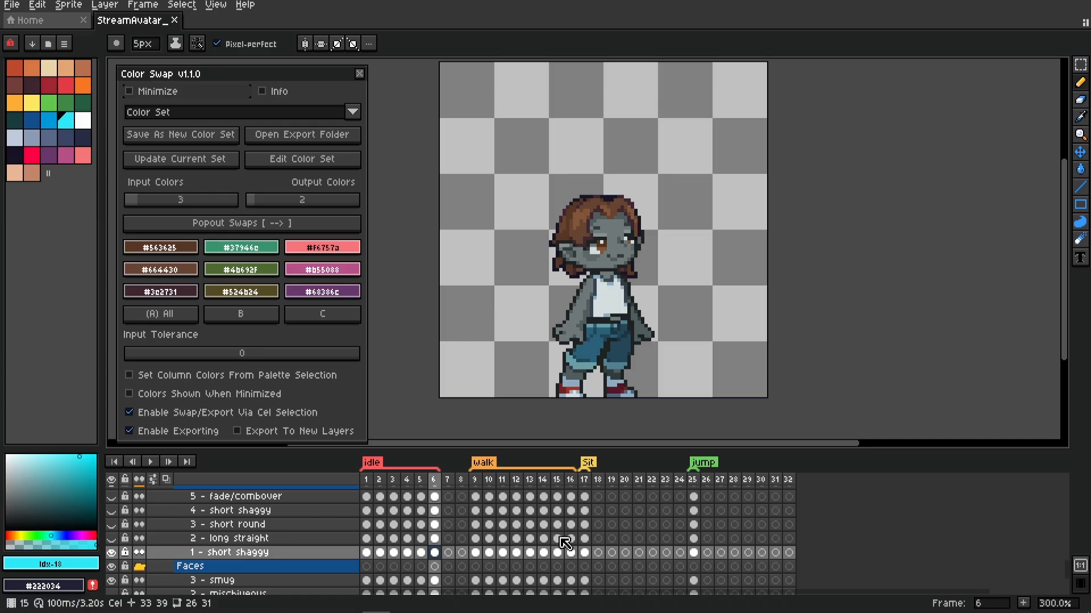
- Open the export folder, browse through StreamAvatar_Base, Gears and Head to Hair, and move the folder window clear of the character
{"action": "left_click", "coordinate": [321, 149]}
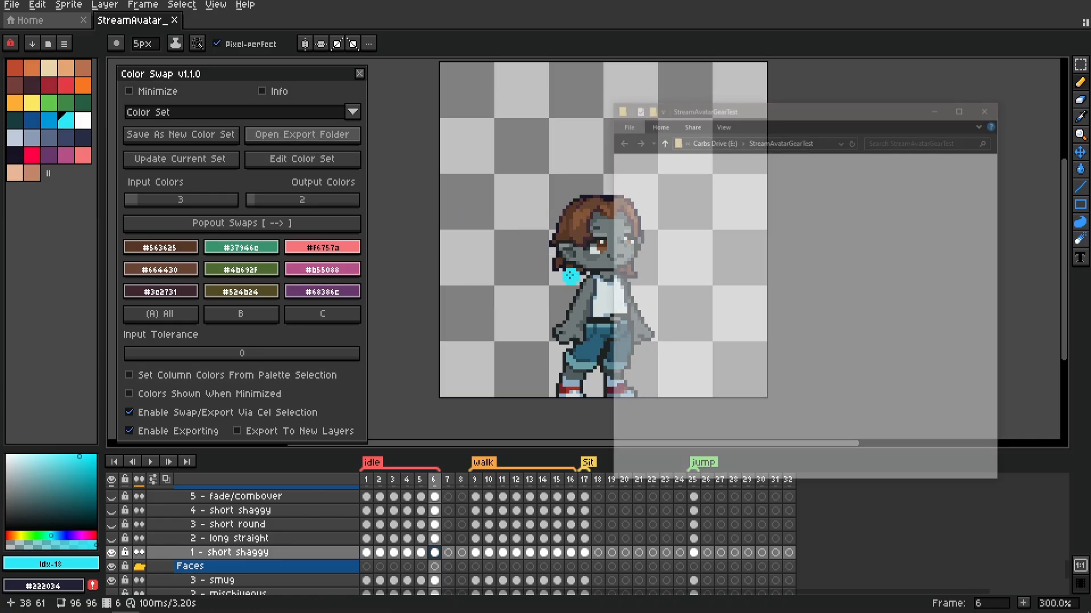
{"action": "left_click", "coordinate": [700, 189]}
{"action": "double_click", "coordinate": [699, 189]}
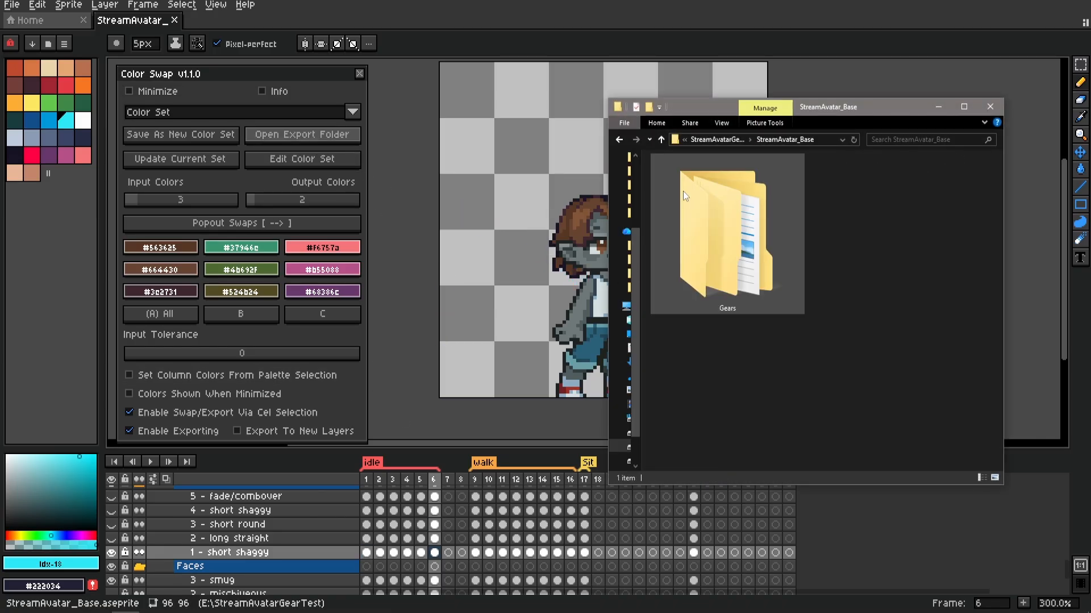
{"action": "double_click", "coordinate": [719, 222]}
{"action": "double_click", "coordinate": [662, 175]}
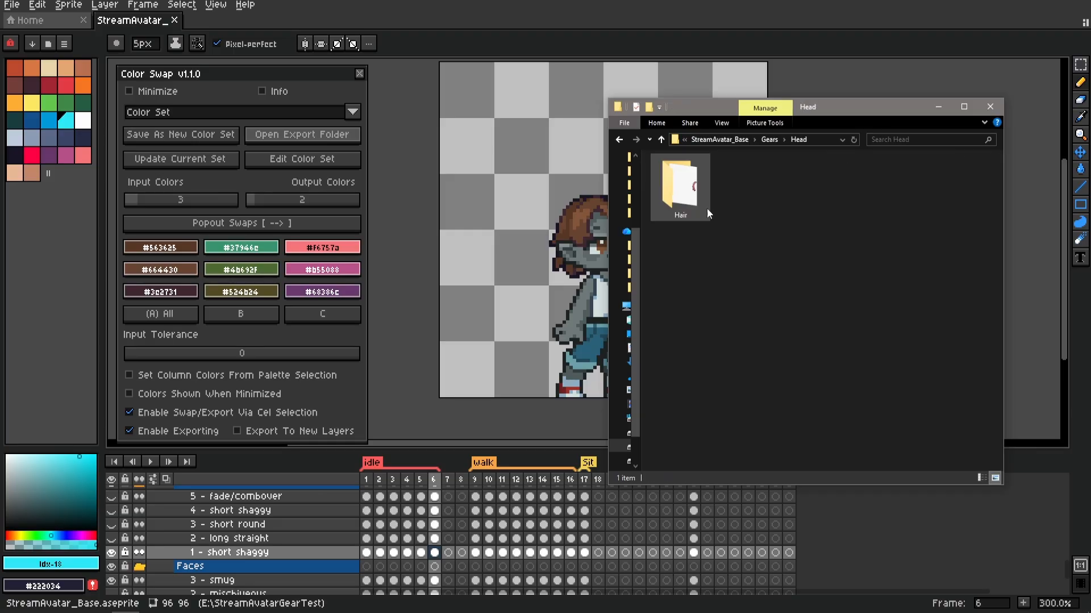
{"action": "double_click", "coordinate": [706, 208]}
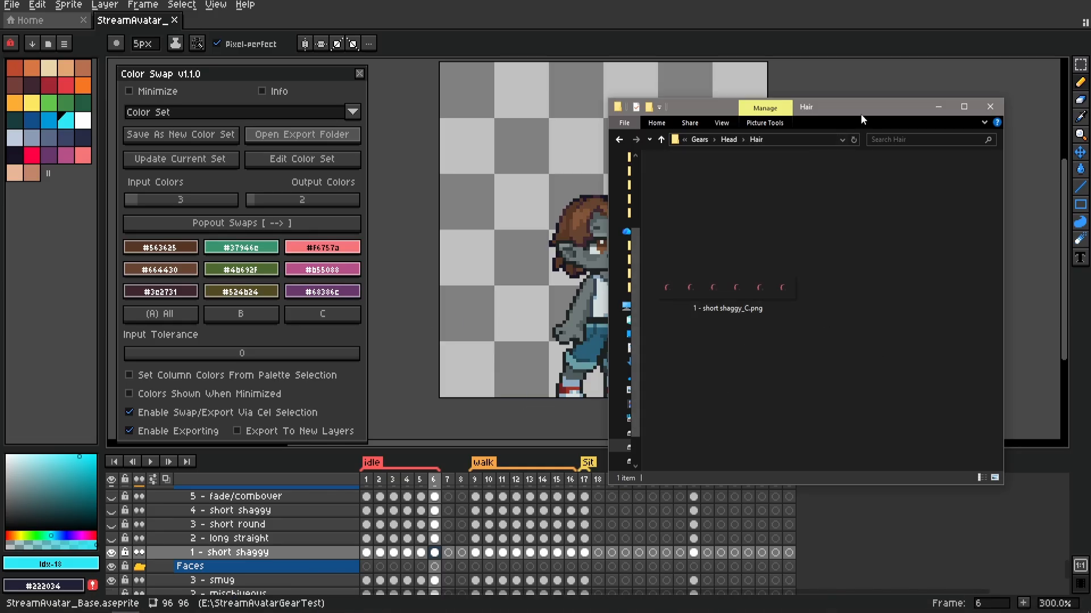
{"action": "left_click_drag", "start_coordinate": [867, 113], "coordinate": [924, 77]}
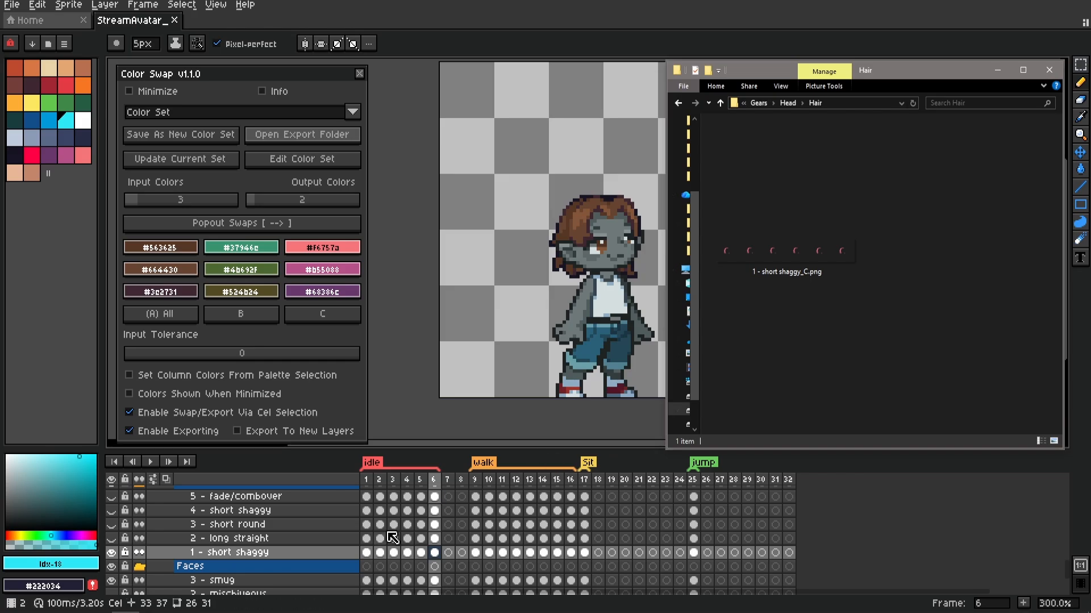
- Export frames 1 to 12 of 1 - short shaggy in column C's colors twice
{"action": "left_click_drag", "start_coordinate": [366, 553], "coordinate": [522, 563]}
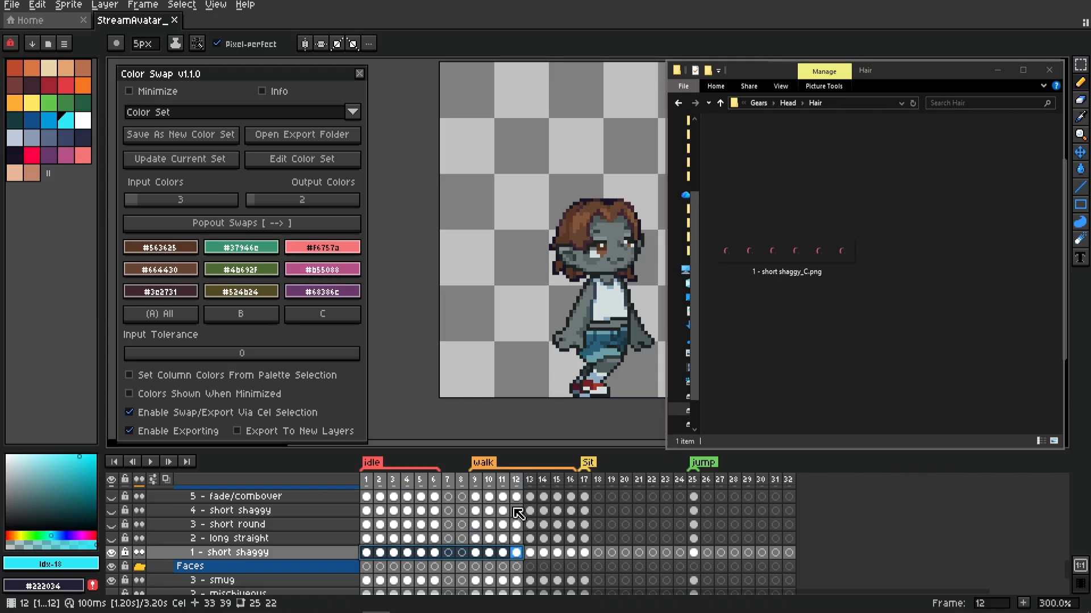
{"action": "left_click", "coordinate": [322, 313]}
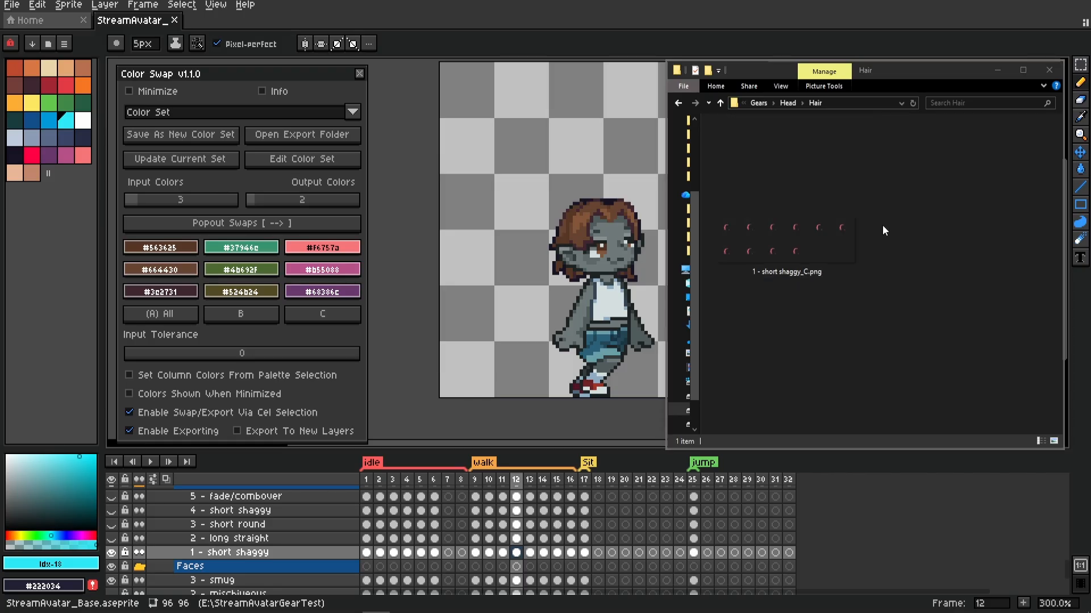
{"action": "left_click_drag", "start_coordinate": [367, 553], "coordinate": [523, 560]}
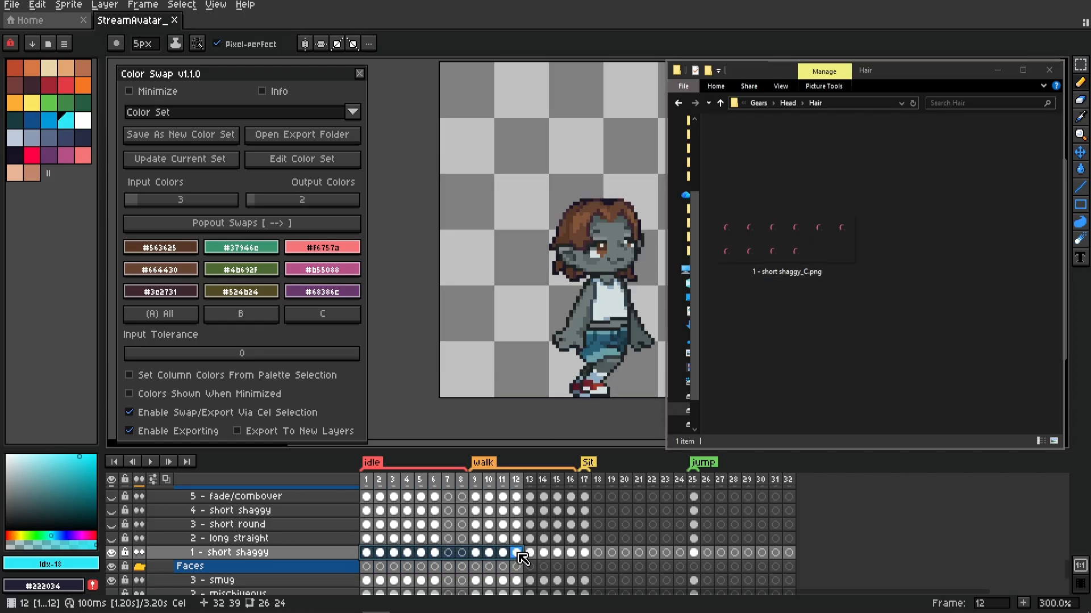
{"action": "left_click", "coordinate": [312, 318]}
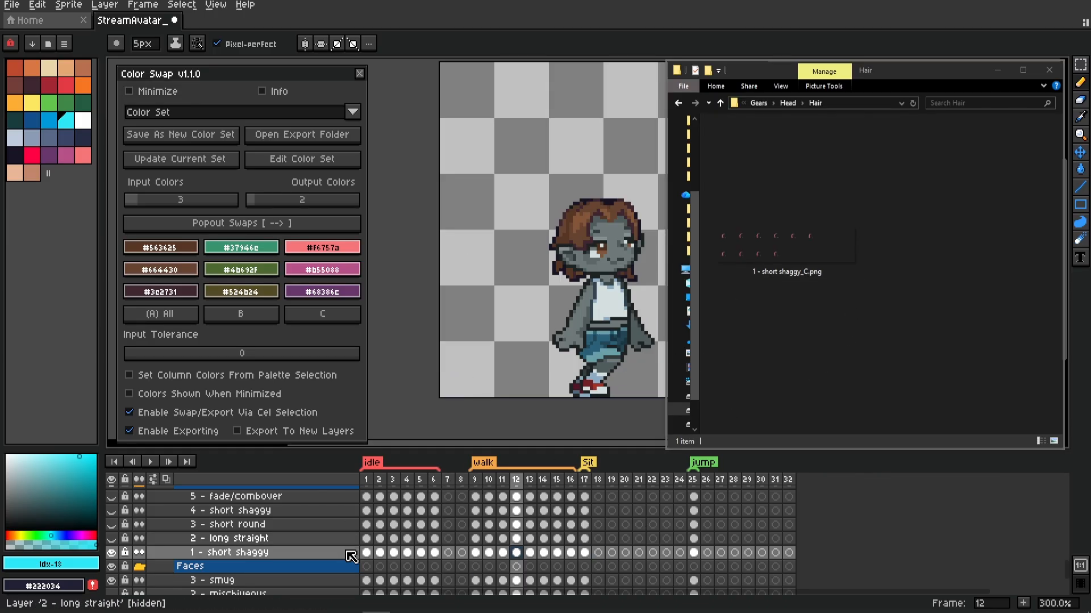
- Export frames 1 to 11 of the whole Hair group in column B's colors
{"action": "scroll", "coordinate": [397, 538], "scroll_direction": "up", "scroll_amount": 2}
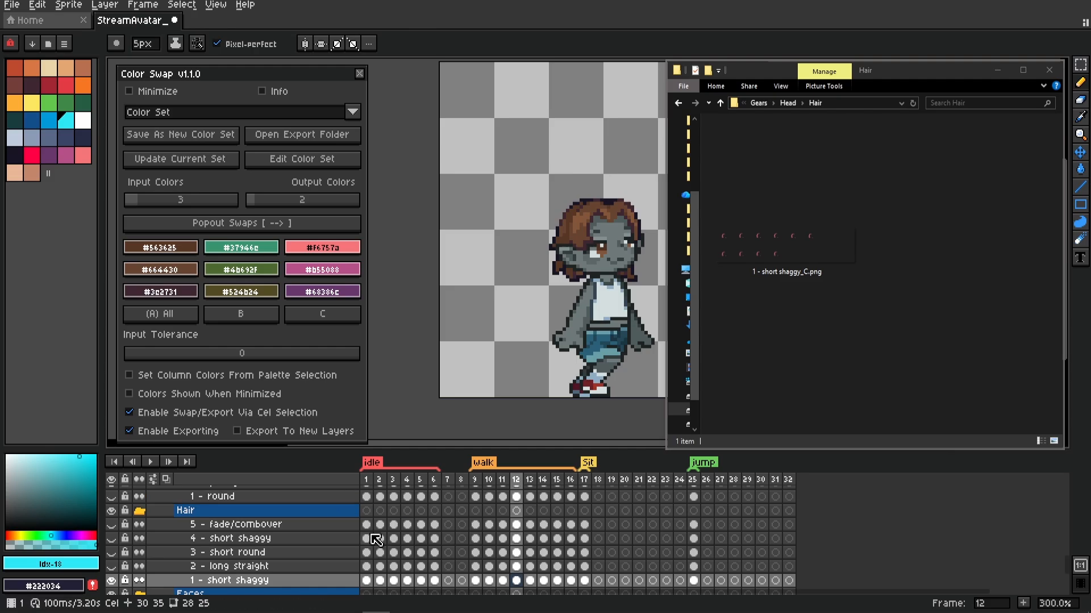
{"action": "left_click_drag", "start_coordinate": [367, 511], "coordinate": [503, 513]}
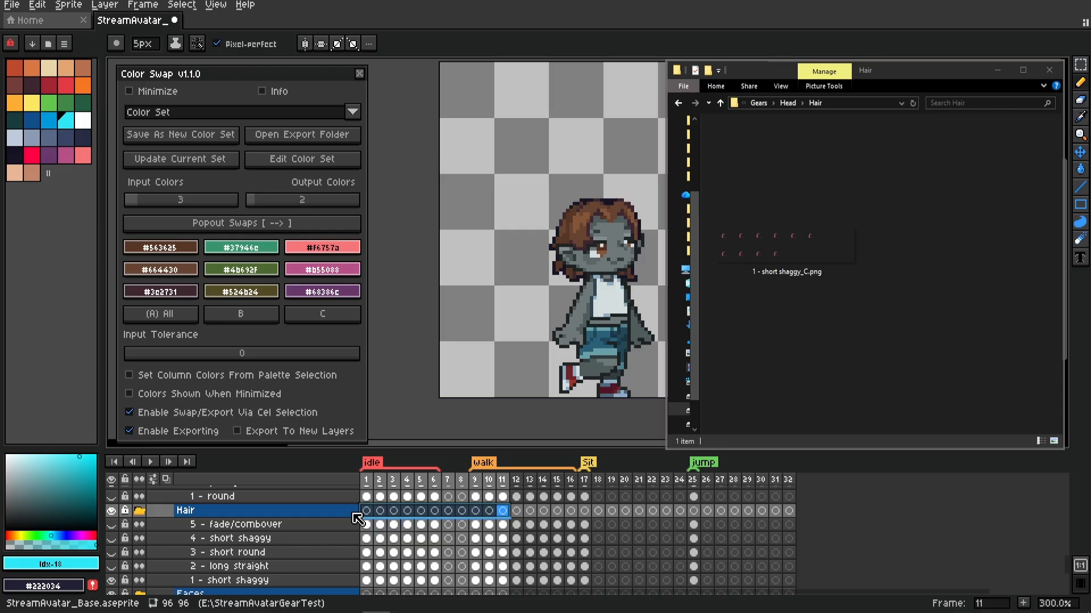
{"action": "scroll", "coordinate": [399, 513], "scroll_direction": "down", "scroll_amount": 1}
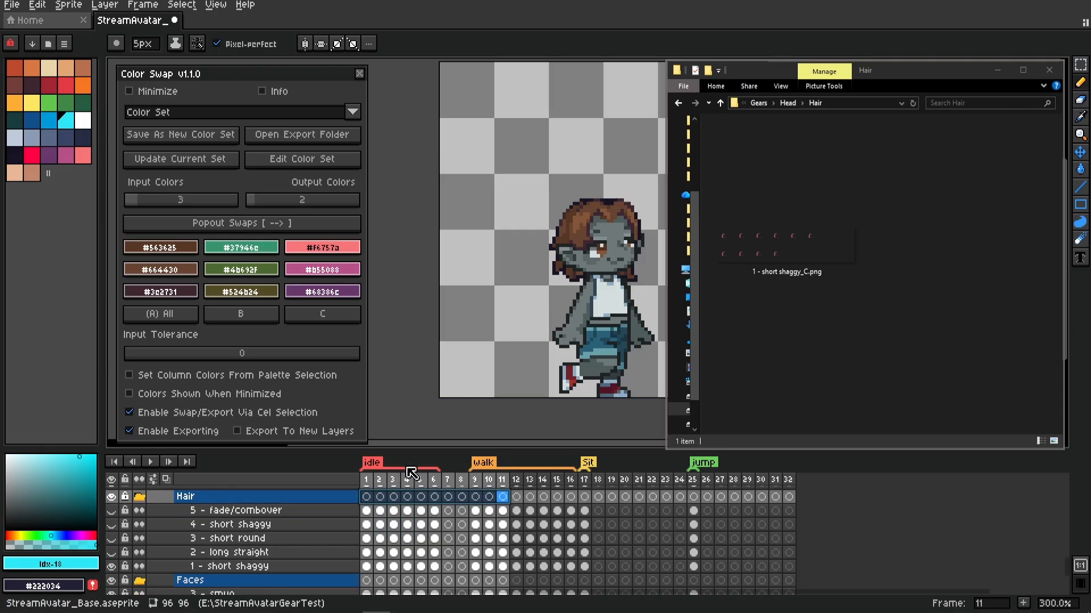
{"action": "left_click", "coordinate": [254, 317]}
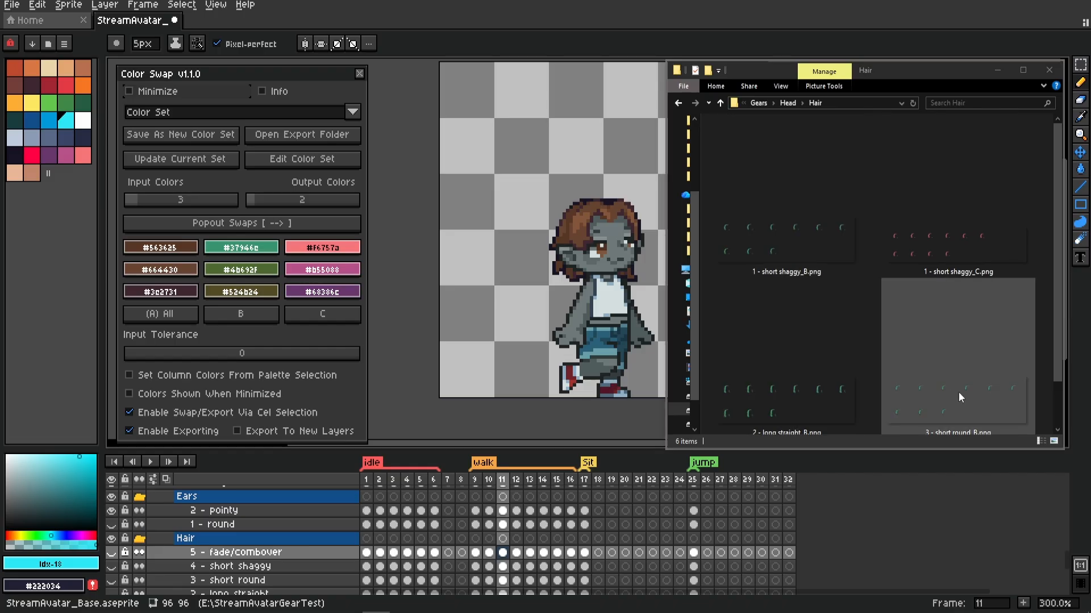
- Examine the exported hair PNGs and compare their folder path with the layer groups from Gears down to Hair
{"action": "scroll", "coordinate": [854, 349], "scroll_direction": "down", "scroll_amount": 2}
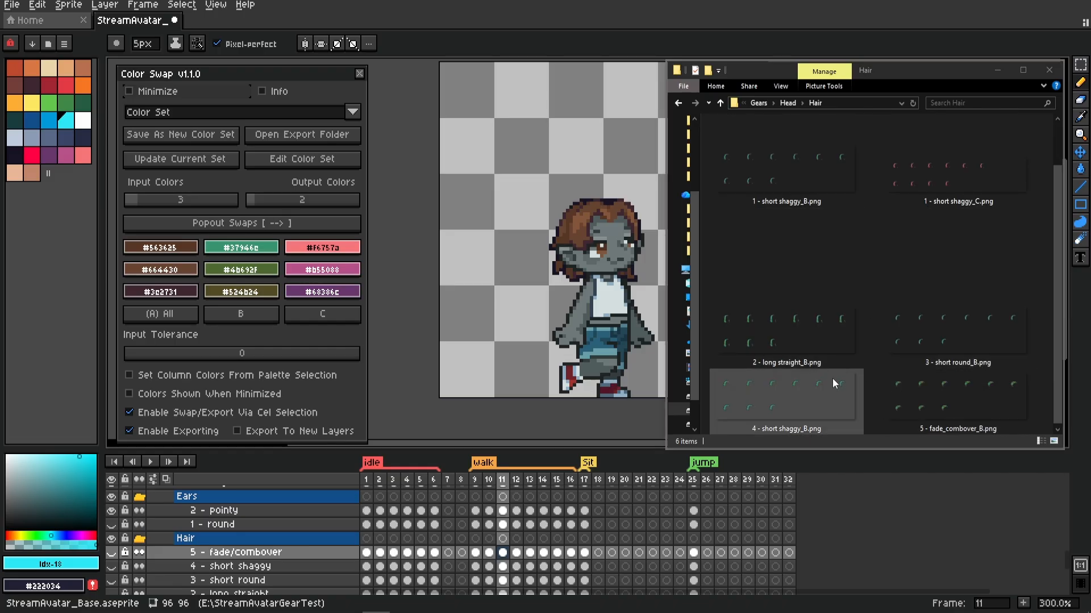
{"action": "scroll", "coordinate": [829, 382], "scroll_direction": "up", "scroll_amount": 2}
{"action": "scroll", "coordinate": [415, 562], "scroll_direction": "up", "scroll_amount": 3}
{"action": "scroll", "coordinate": [415, 563], "scroll_direction": "up", "scroll_amount": 6}
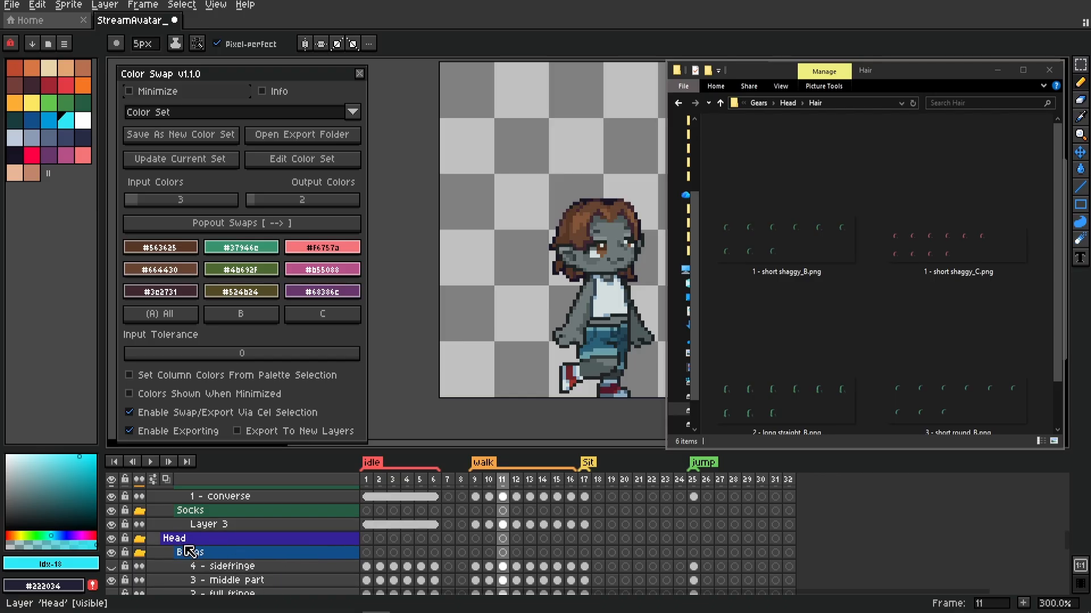
{"action": "scroll", "coordinate": [250, 551], "scroll_direction": "up", "scroll_amount": 9}
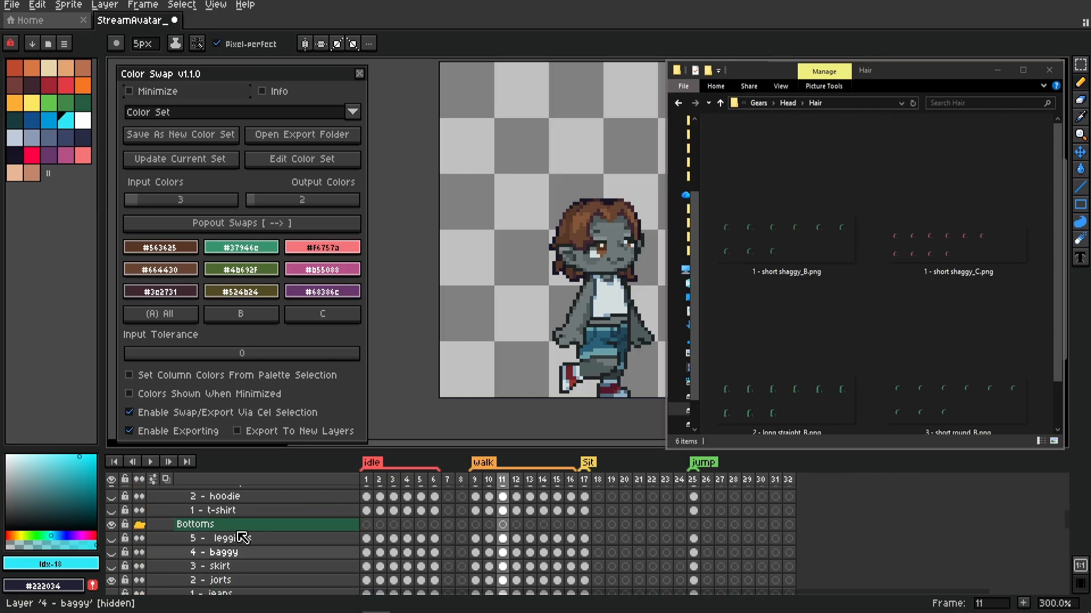
{"action": "scroll", "coordinate": [238, 534], "scroll_direction": "up", "scroll_amount": 10}
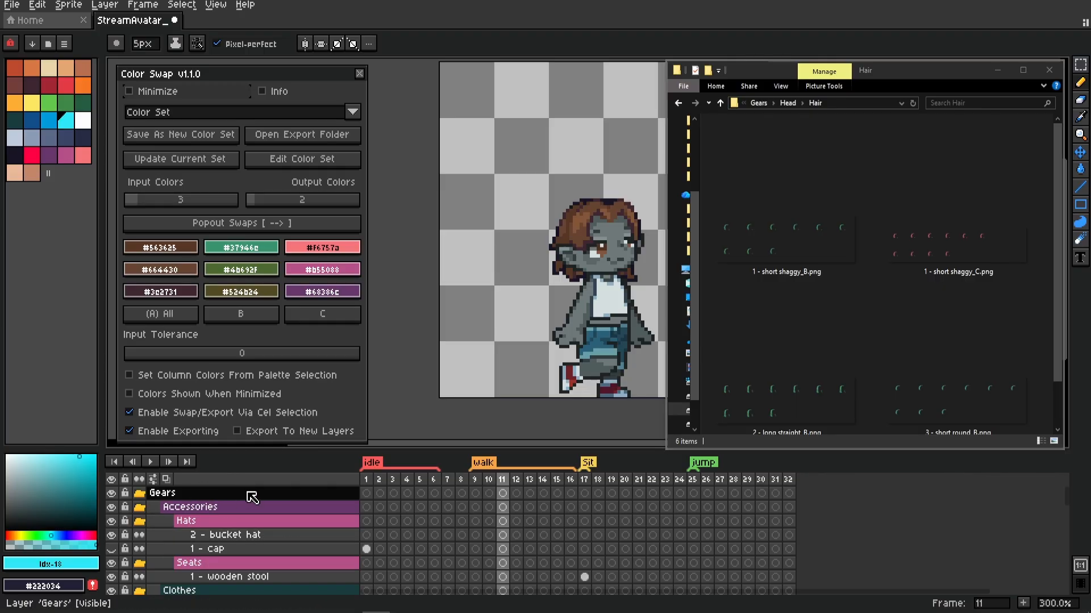
{"action": "scroll", "coordinate": [263, 519], "scroll_direction": "down", "scroll_amount": 12}
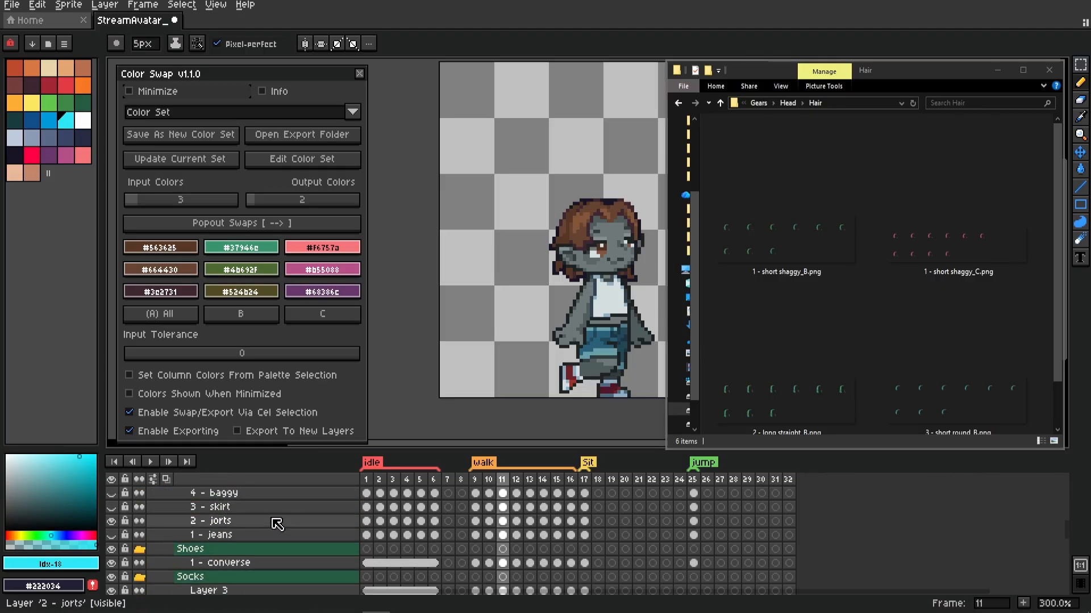
{"action": "scroll", "coordinate": [276, 524], "scroll_direction": "down", "scroll_amount": 10}
{"action": "scroll", "coordinate": [301, 536], "scroll_direction": "up", "scroll_amount": 4}
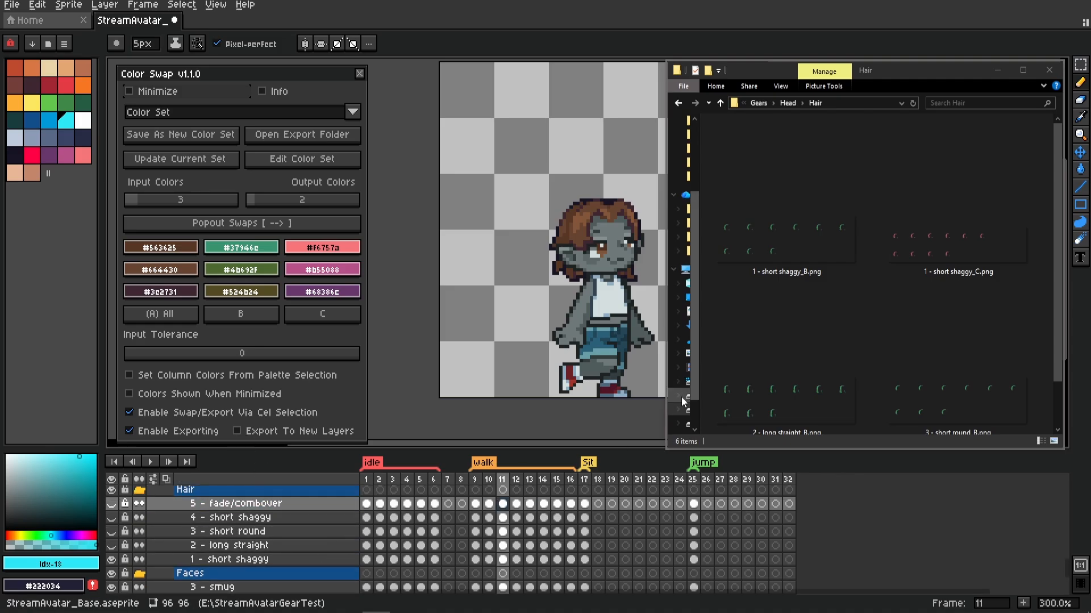
- Turn on Export To New Layers, export frames 1 to 14 of 1 - short shaggy in column B's colors, and check the new layer's frames
{"action": "left_click", "coordinate": [265, 421]}
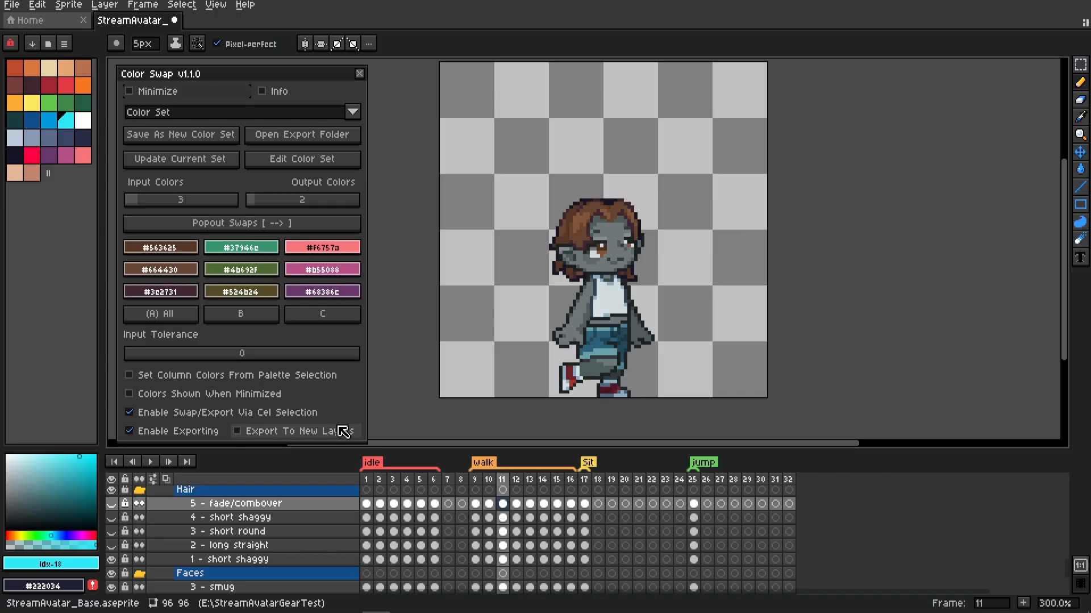
{"action": "left_click", "coordinate": [252, 436]}
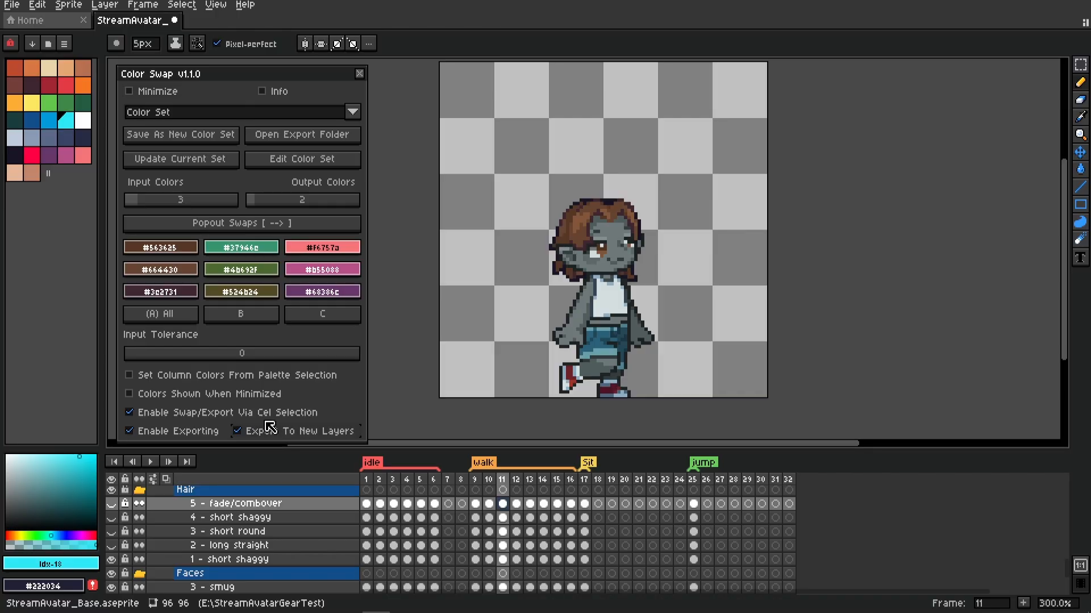
{"action": "left_click_drag", "start_coordinate": [367, 532], "coordinate": [421, 546]}
{"action": "left_click_drag", "start_coordinate": [369, 562], "coordinate": [551, 561]}
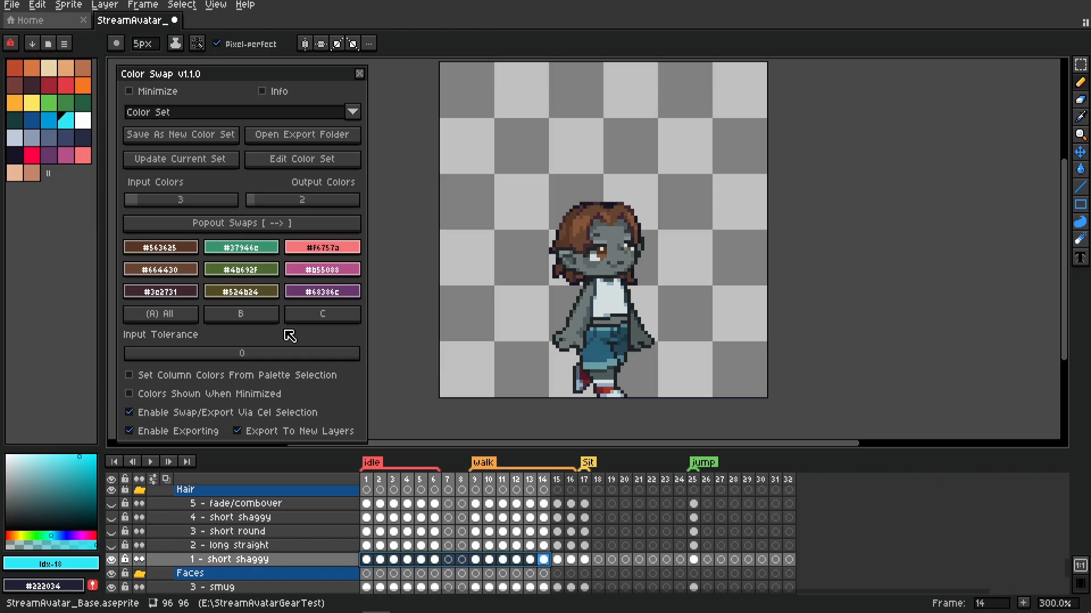
{"action": "left_click", "coordinate": [253, 315]}
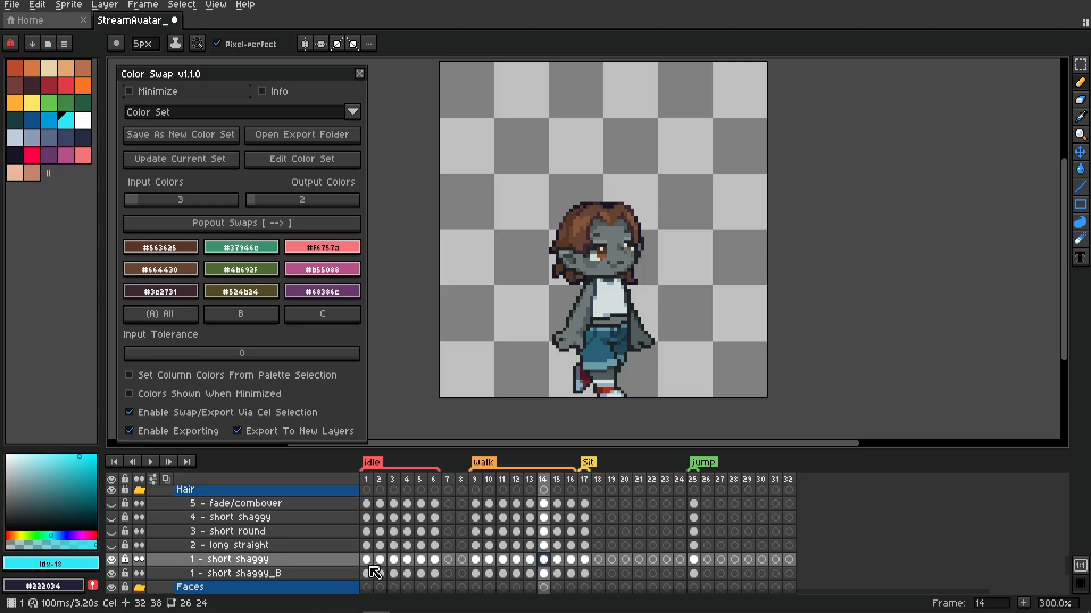
{"action": "left_click", "coordinate": [368, 480]}
{"action": "left_click_drag", "start_coordinate": [374, 483], "coordinate": [564, 507]}
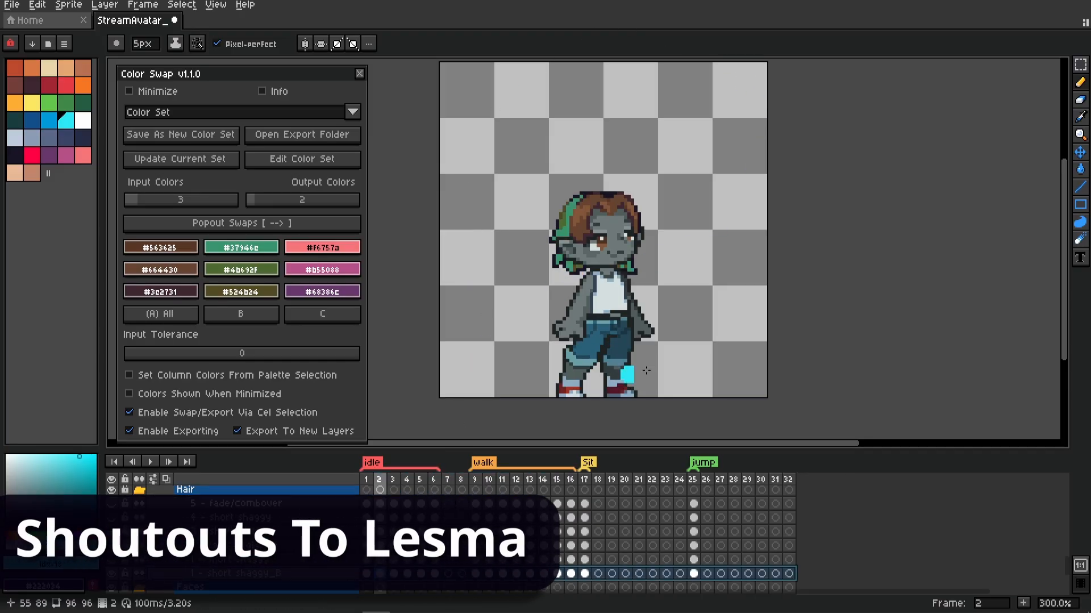
{"action": "left_click_drag", "start_coordinate": [519, 327], "coordinate": [470, 358]}
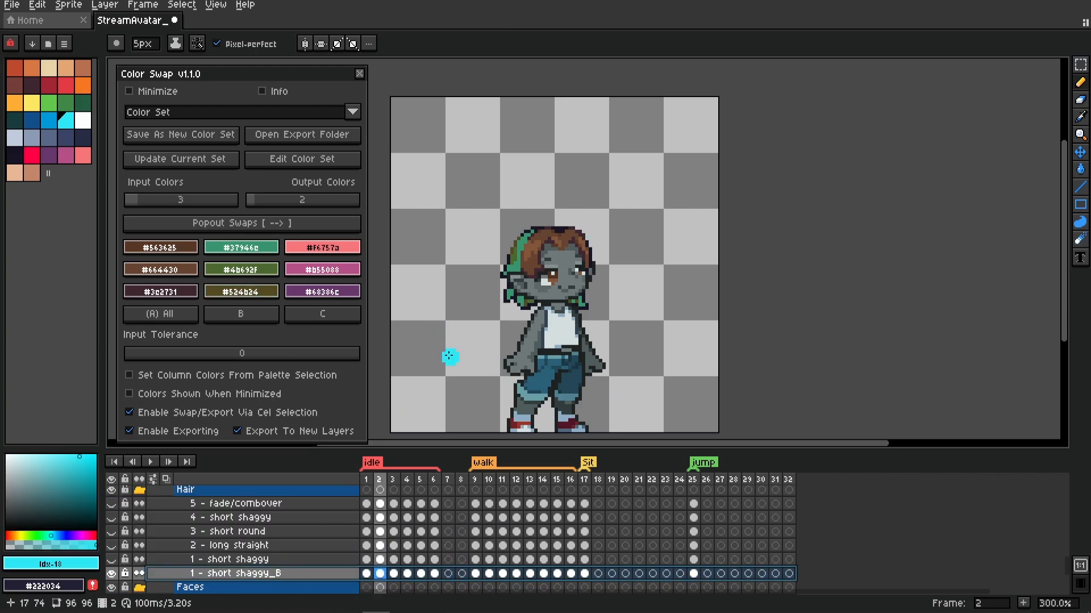
{"action": "left_click_drag", "start_coordinate": [449, 356], "coordinate": [444, 331]}
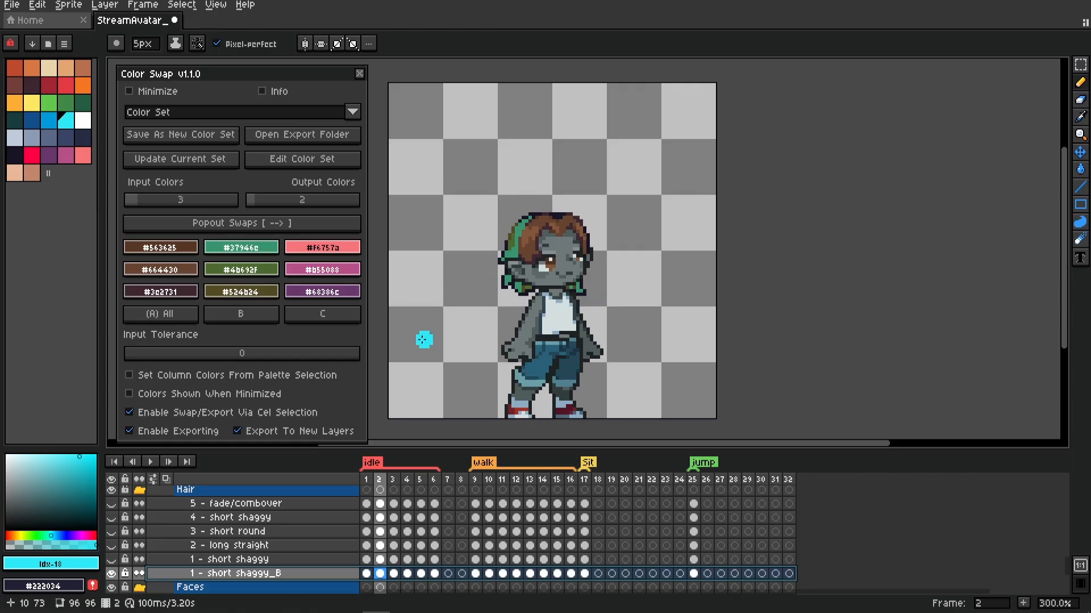
{"action": "mouse_move", "coordinate": [450, 370]}
{"action": "left_mouse_down"}
{"action": "mouse_move", "coordinate": [501, 338]}
{"action": "mouse_move", "coordinate": [445, 370]}
{"action": "mouse_move", "coordinate": [459, 370]}
{"action": "left_mouse_up"}
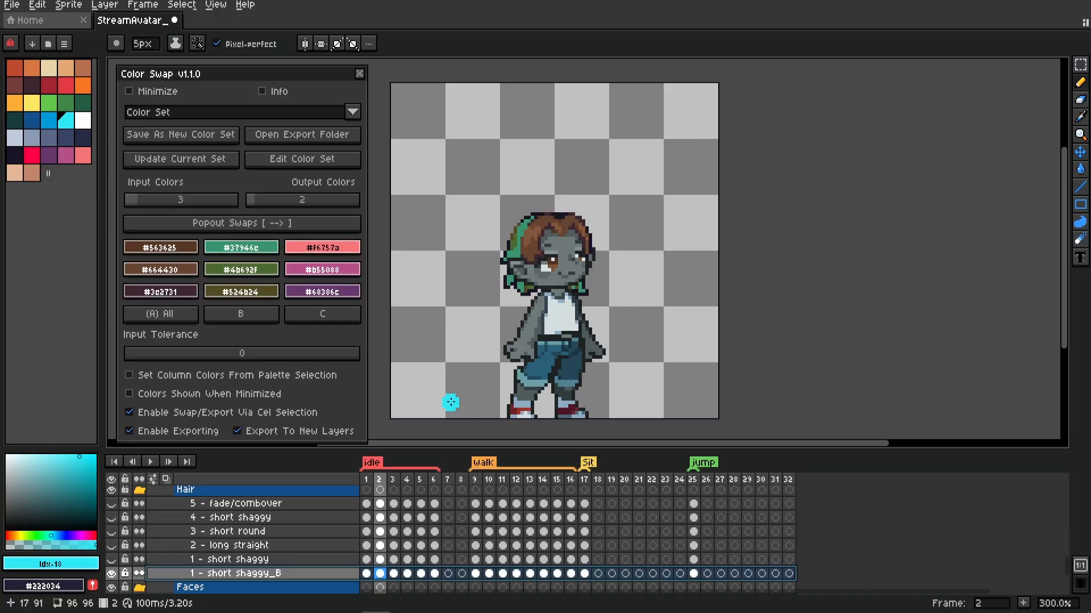
{"action": "mouse_move", "coordinate": [447, 398]}
{"action": "left_mouse_down"}
{"action": "mouse_move", "coordinate": [475, 407]}
{"action": "mouse_move", "coordinate": [461, 397]}
{"action": "left_mouse_up"}
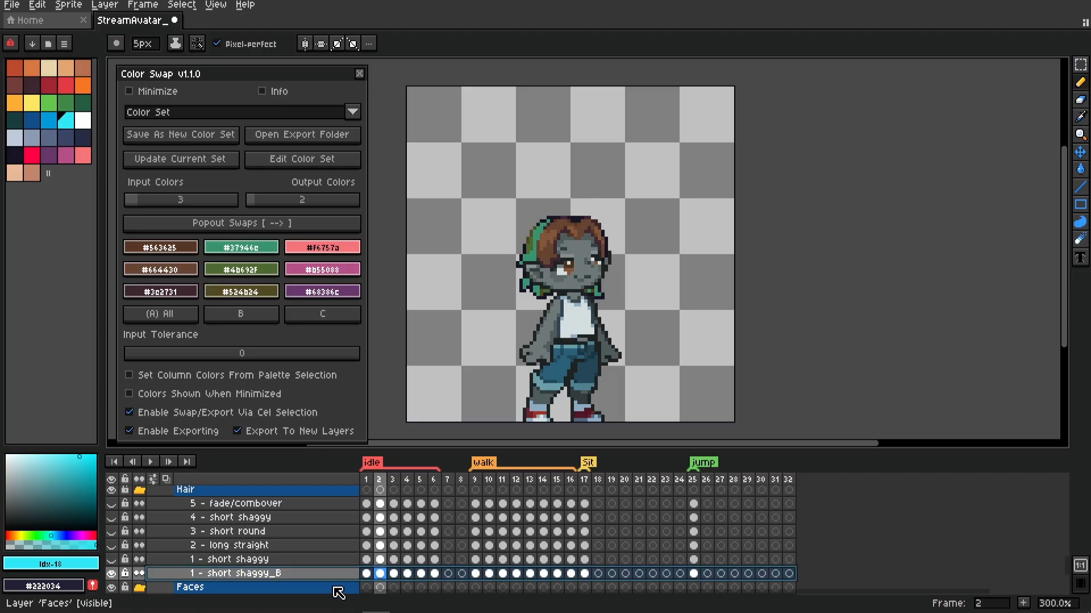
- Switch to the browser to view the Twitch stream's avatars, and return to Aseprite to examine the layer groups from Gears down to Template
{"action": "key", "text": "alt+Tab"}
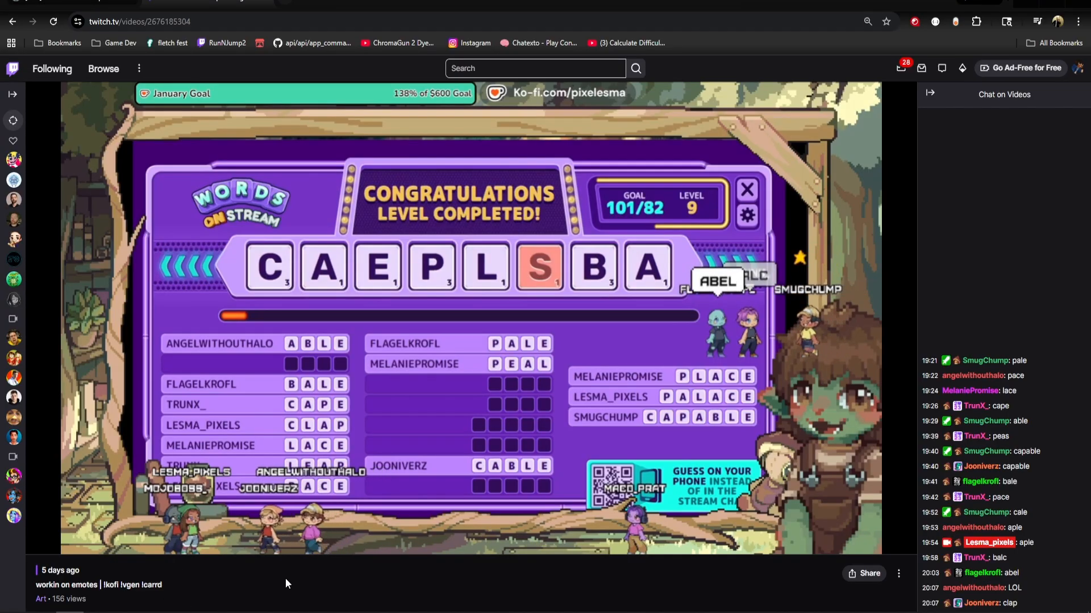
{"action": "scroll", "coordinate": [149, 540], "scroll_direction": "down", "scroll_amount": 2}
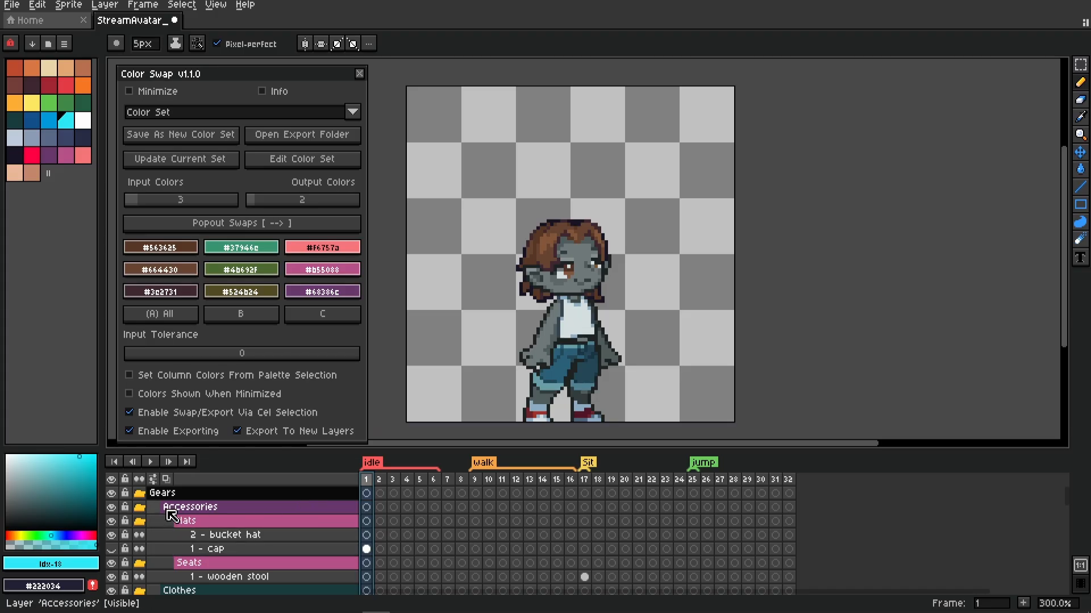
{"action": "scroll", "coordinate": [187, 551], "scroll_direction": "down", "scroll_amount": 5}
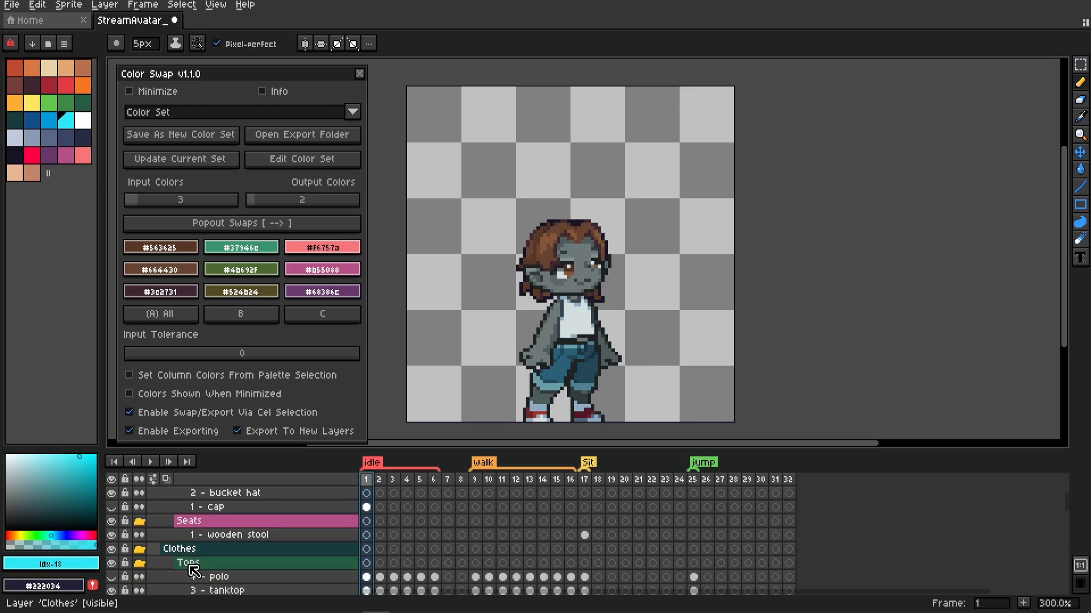
{"action": "scroll", "coordinate": [198, 551], "scroll_direction": "down", "scroll_amount": 8}
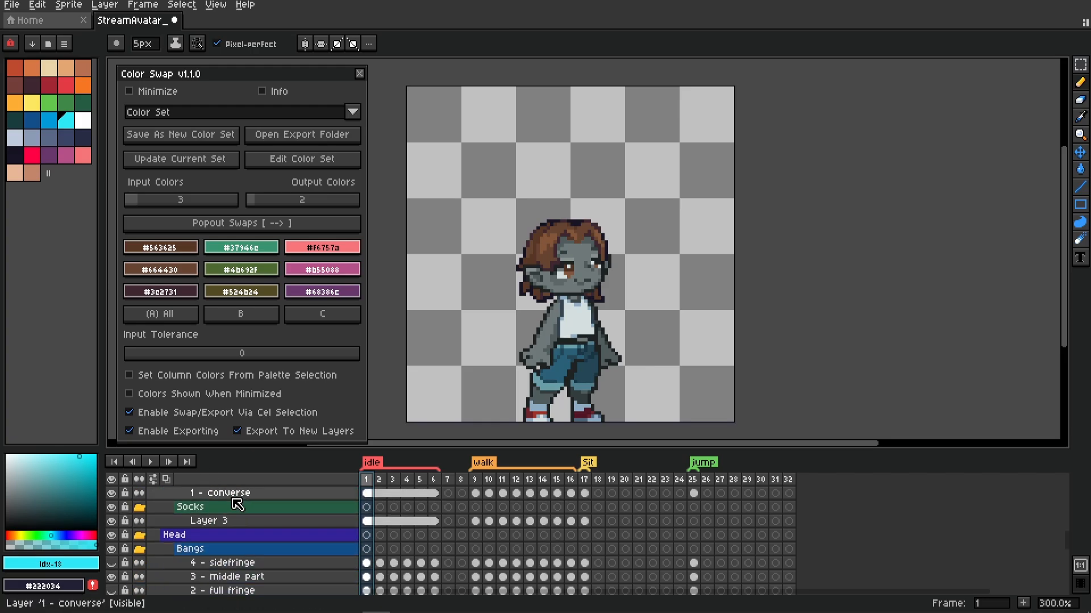
{"action": "scroll", "coordinate": [222, 508], "scroll_direction": "down", "scroll_amount": 1}
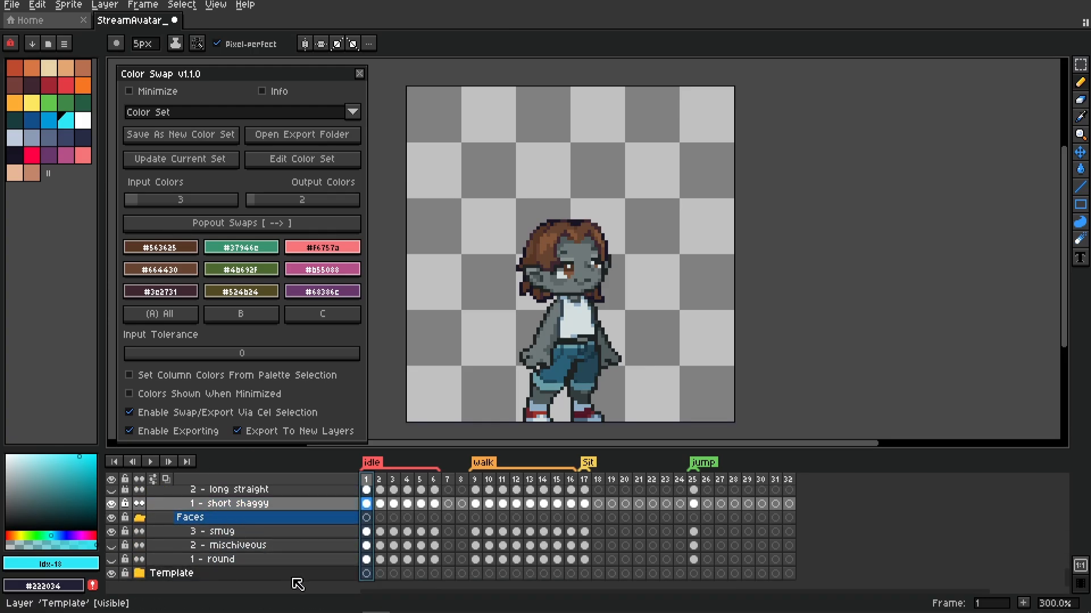
{"action": "scroll", "coordinate": [302, 546], "scroll_direction": "up", "scroll_amount": 5}
{"action": "scroll", "coordinate": [324, 556], "scroll_direction": "up", "scroll_amount": 10}
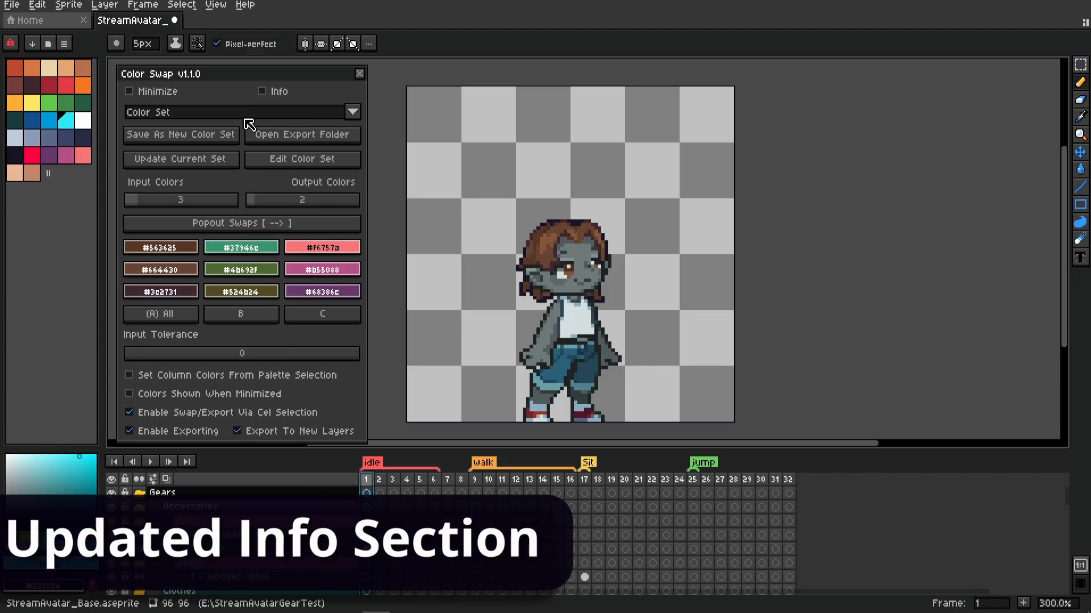
- Open the Color Swap Help & Info reference, read through its notes and available settings, and close it
{"action": "left_click", "coordinate": [282, 91]}
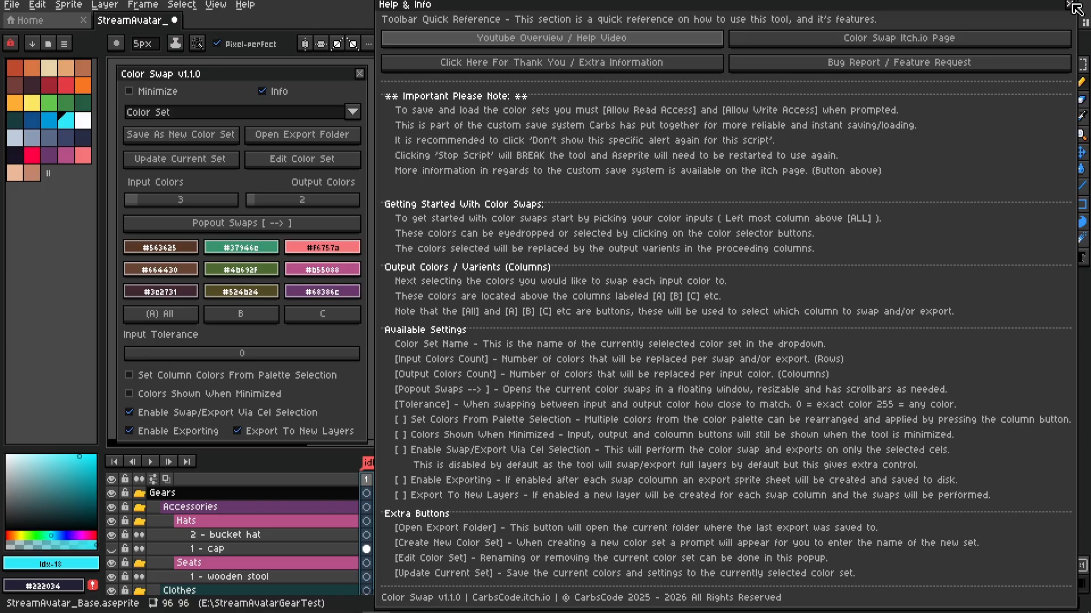
{"action": "left_click", "coordinate": [1070, 5]}
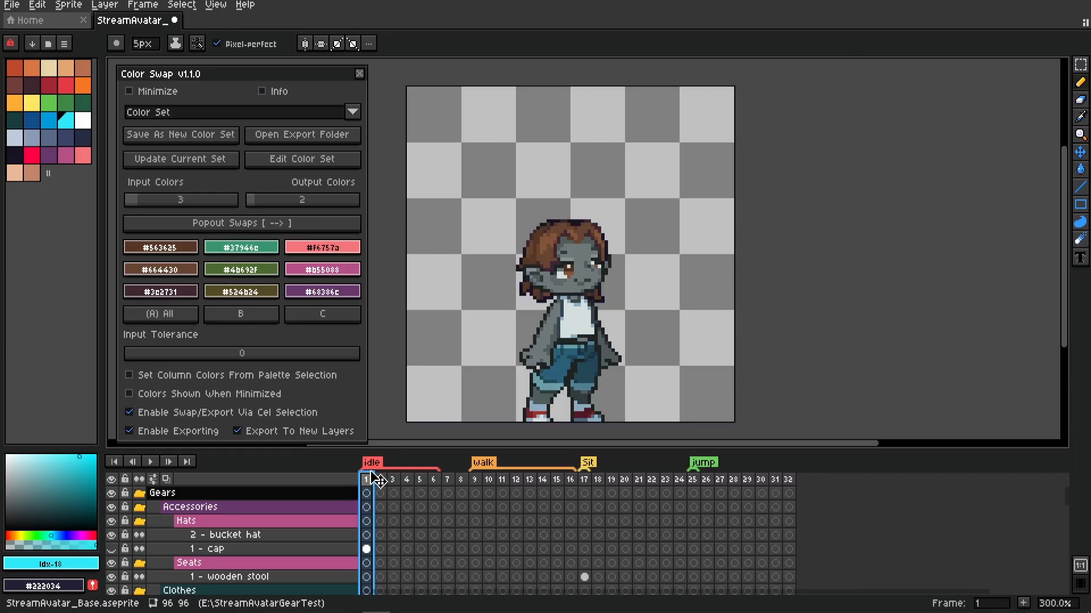
{"action": "scroll", "coordinate": [489, 568], "scroll_direction": "down", "scroll_amount": 2}
{"action": "scroll", "coordinate": [488, 568], "scroll_direction": "down", "scroll_amount": 3}
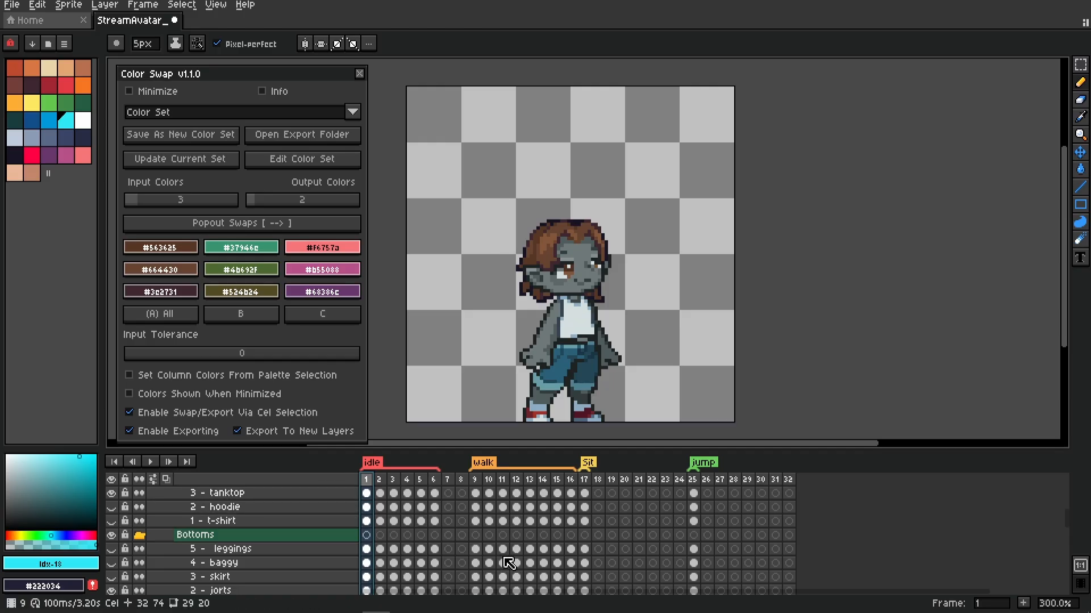
{"action": "scroll", "coordinate": [444, 545], "scroll_direction": "up", "scroll_amount": 5}
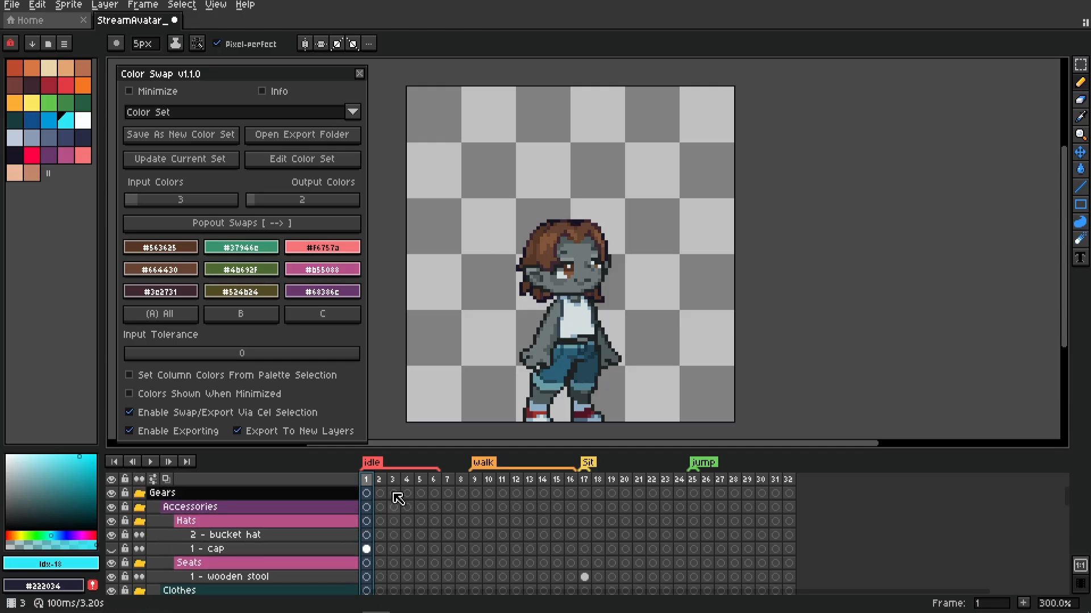